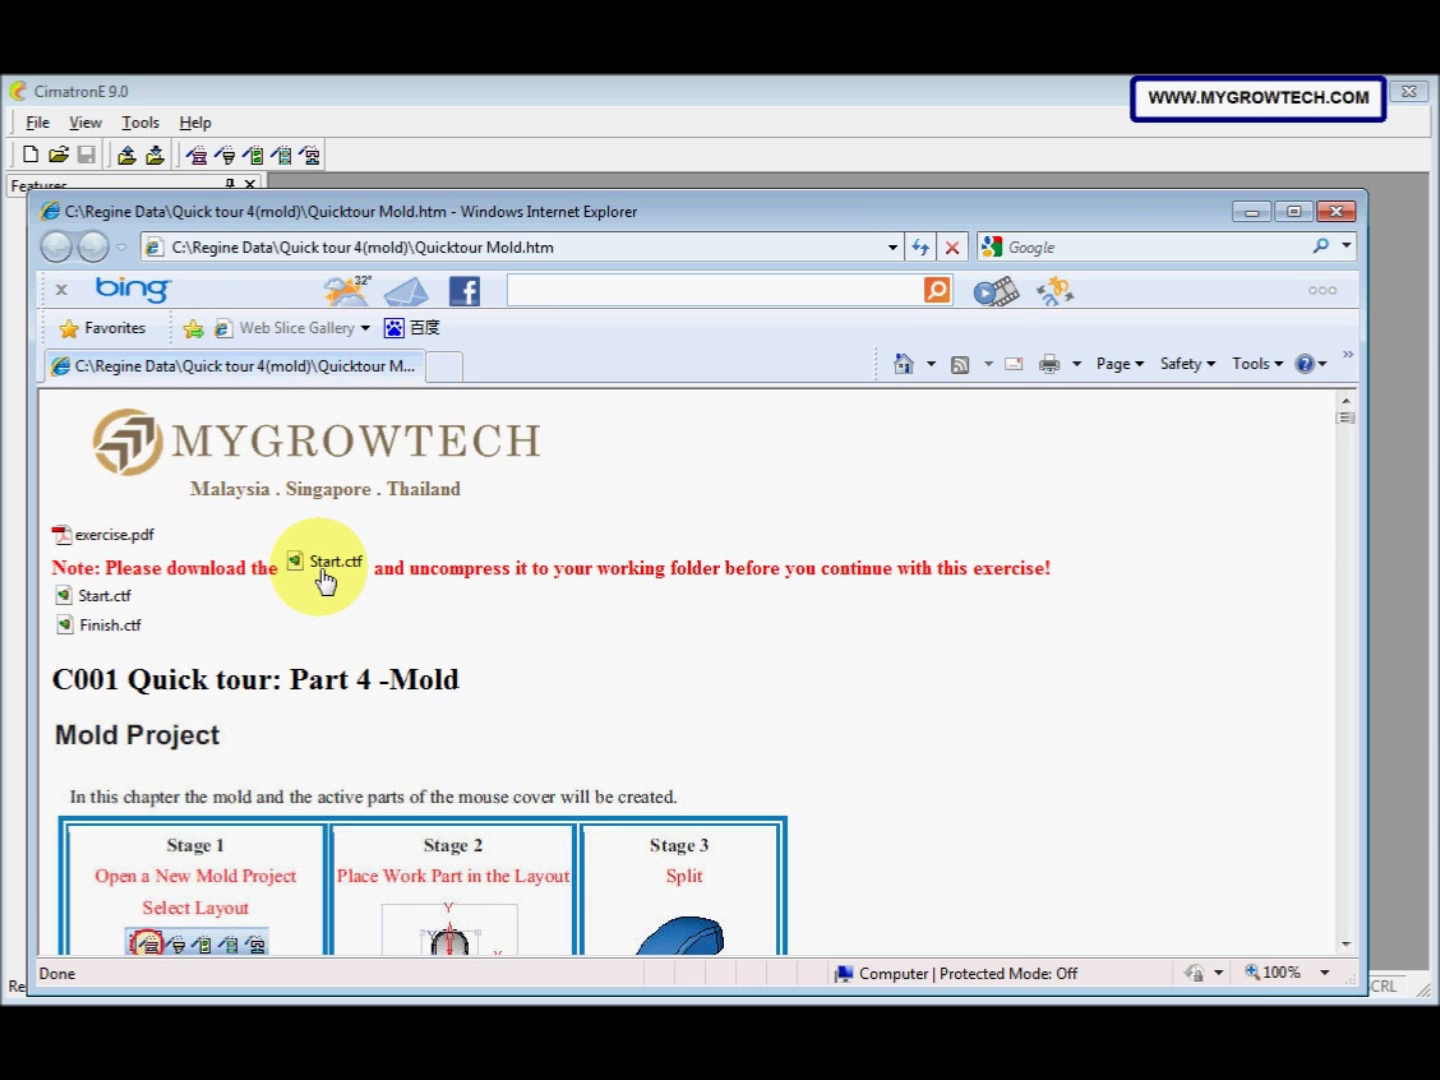
pyautogui.rightClick(323, 571)
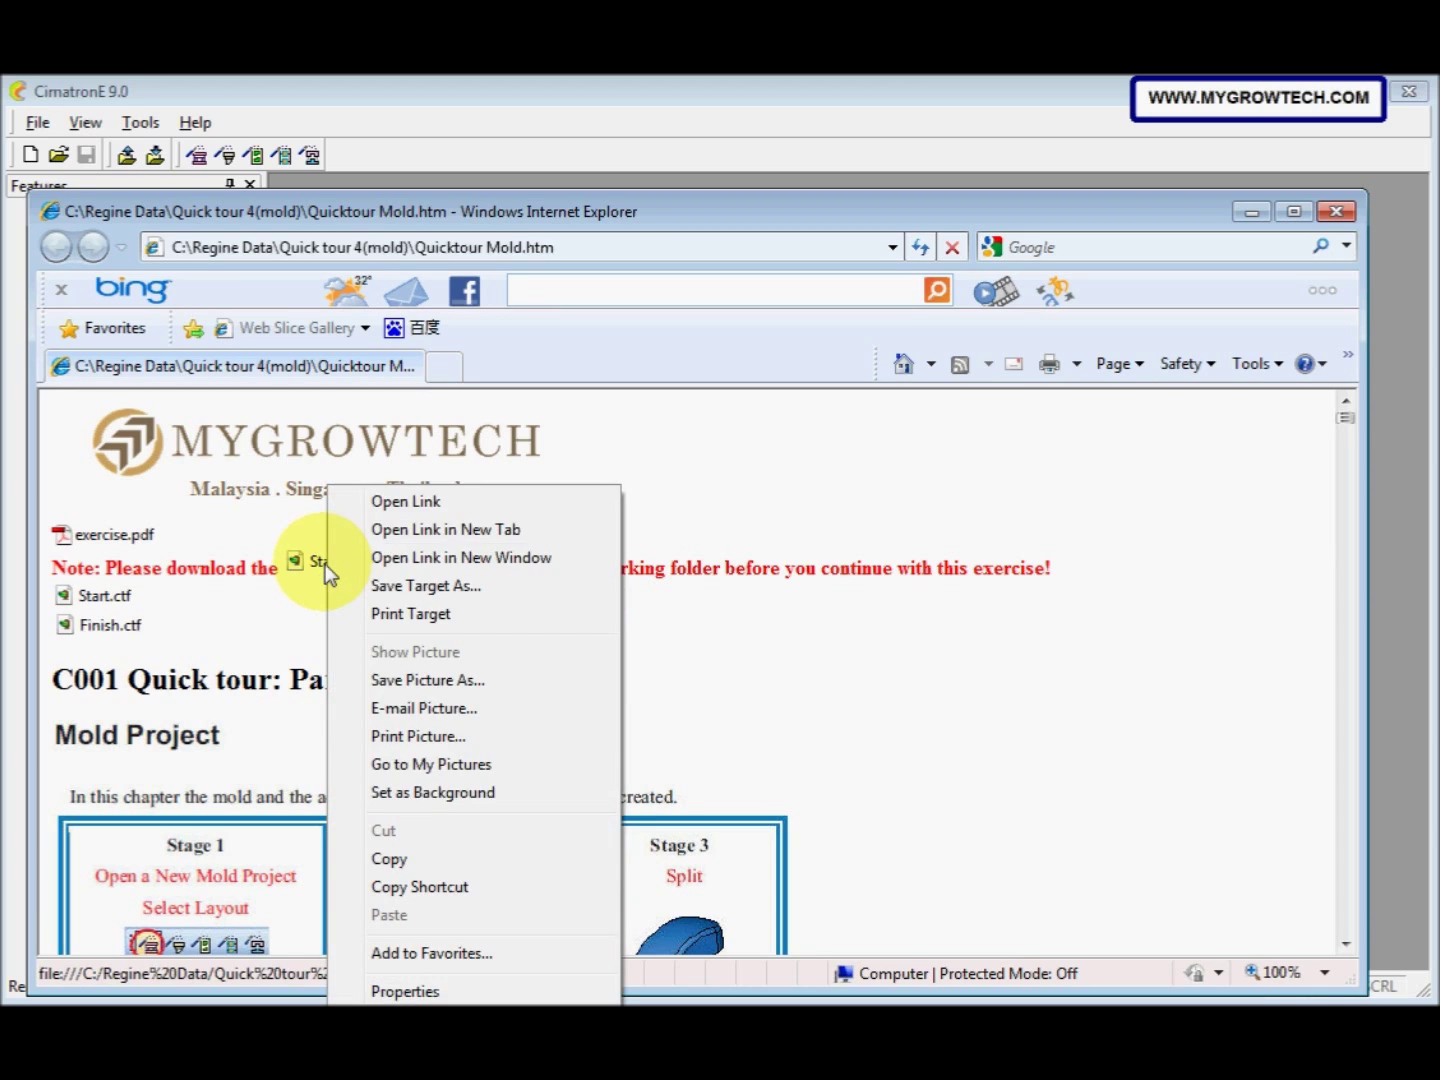
pyautogui.click(406, 586)
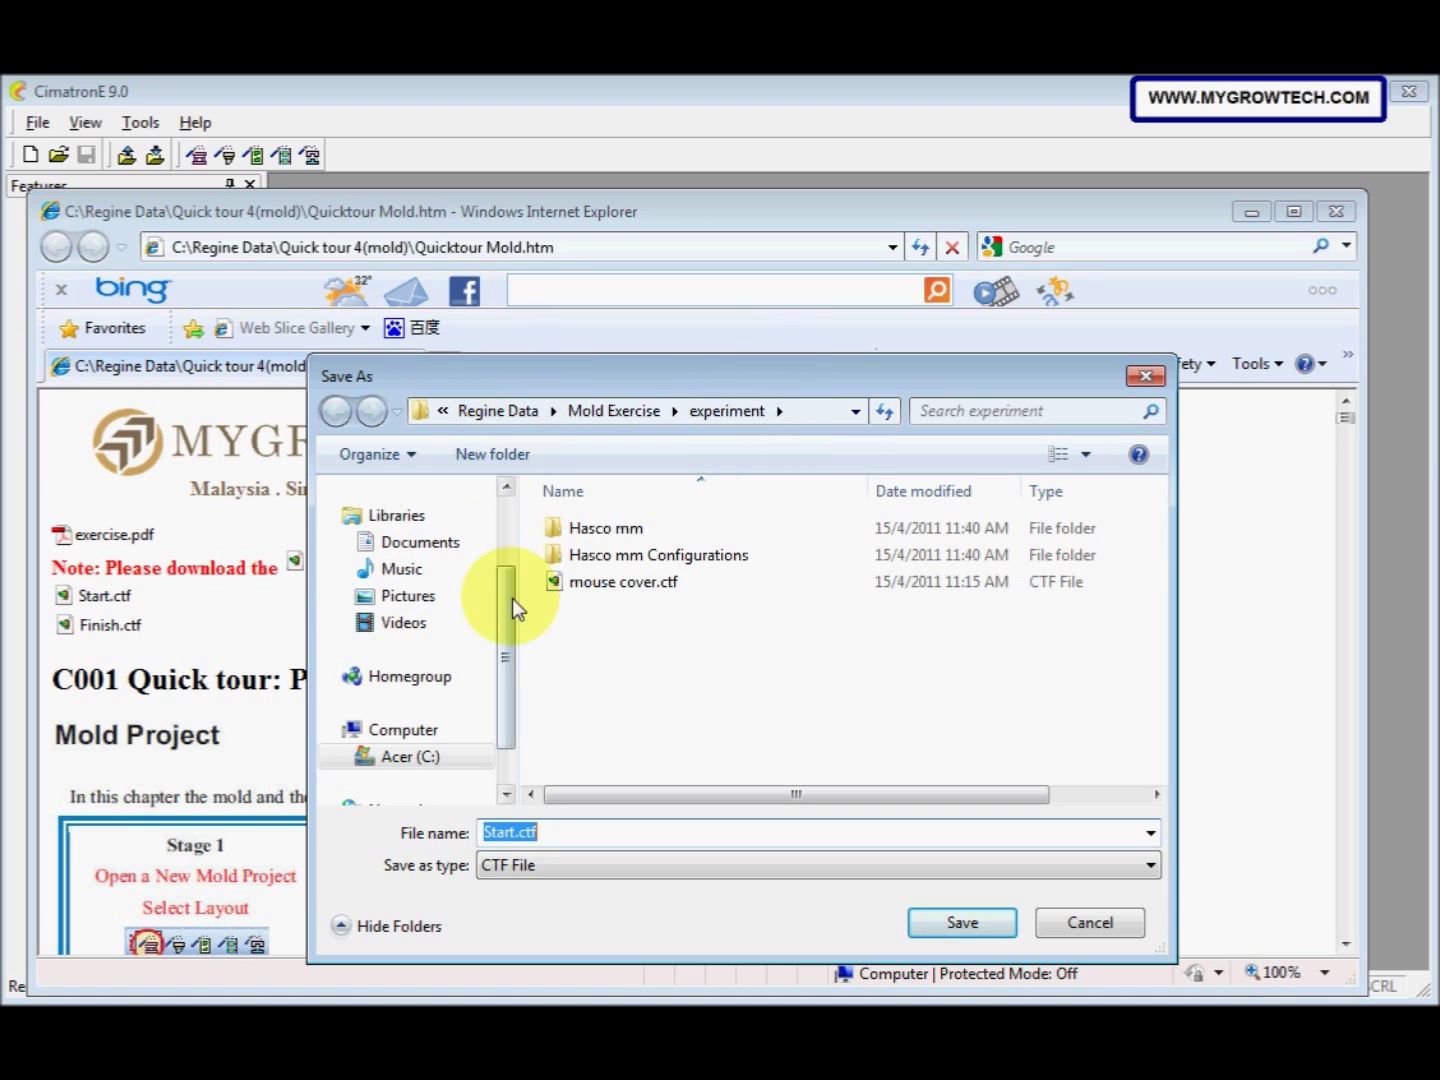
pyautogui.moveTo(512, 598); pyautogui.dragTo(512, 657)
pyautogui.click(460, 706)
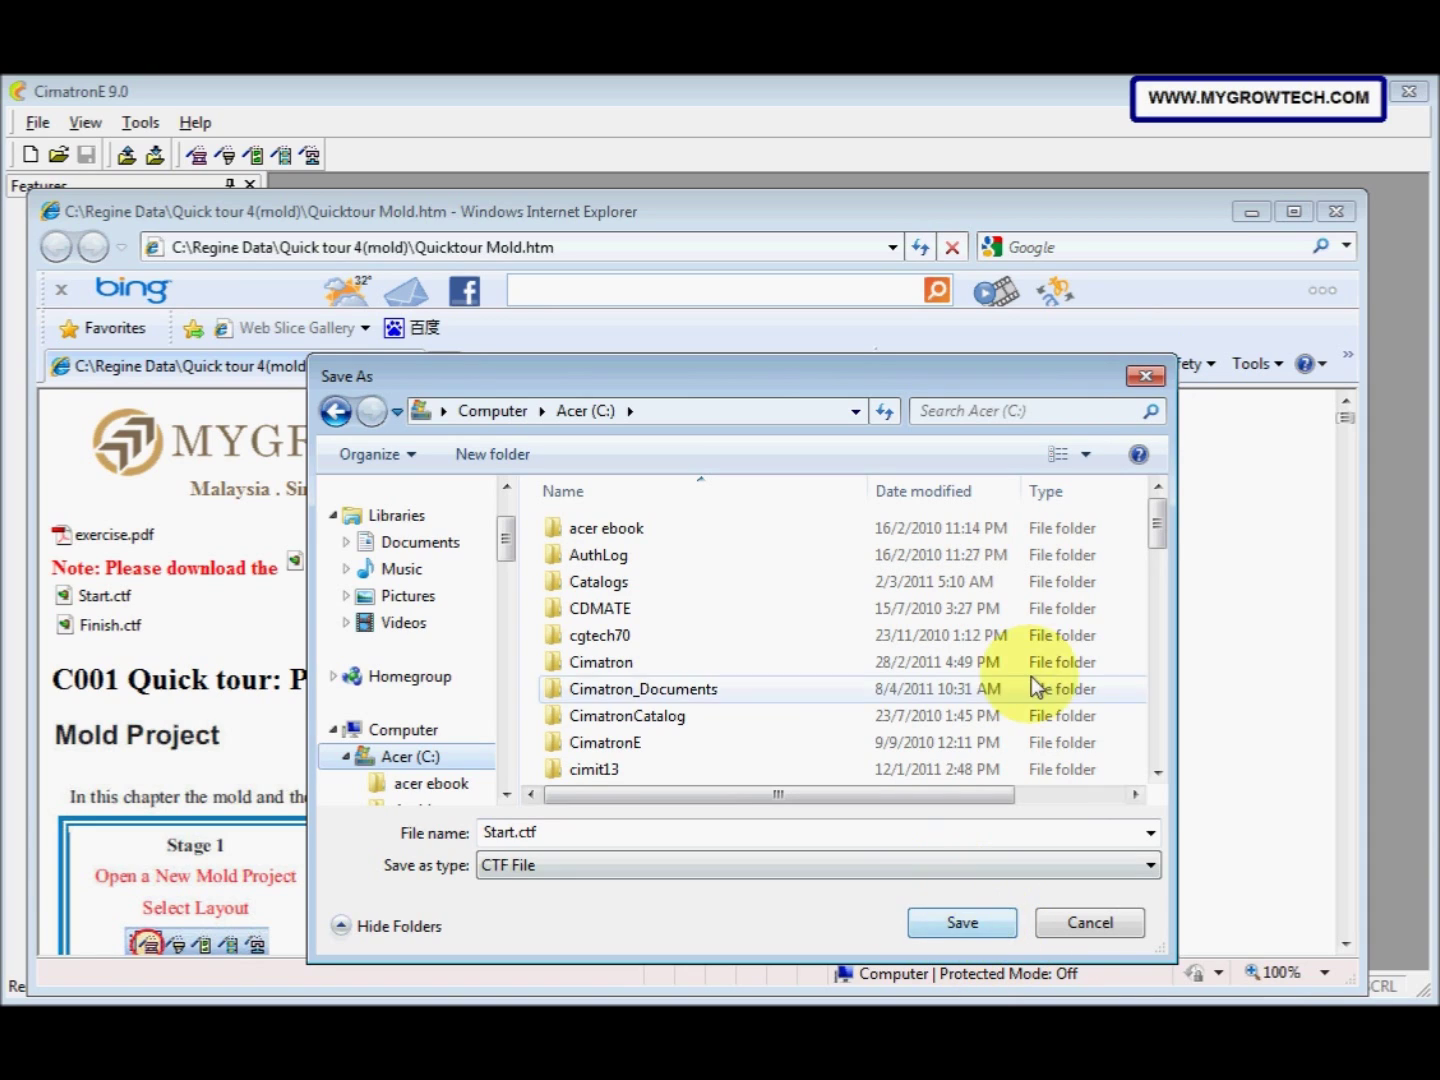
pyautogui.click(1147, 374)
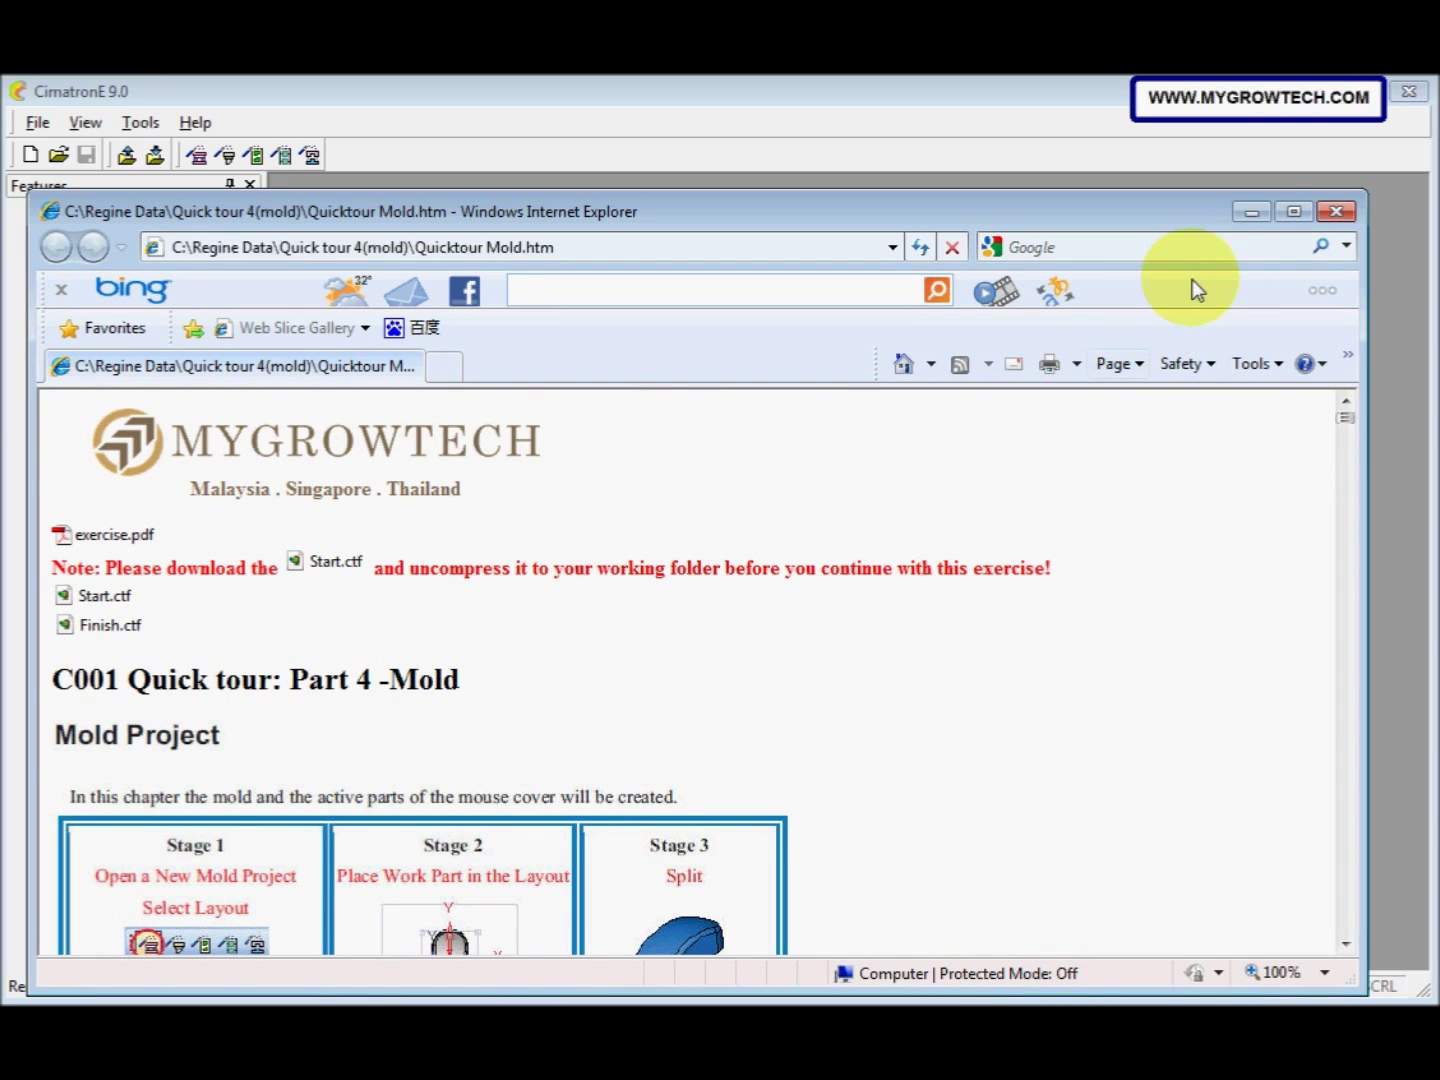
# Step: Switch to CimatronE and open Start.ctf from the Start File folder for unpacking
pyautogui.click(1251, 211)
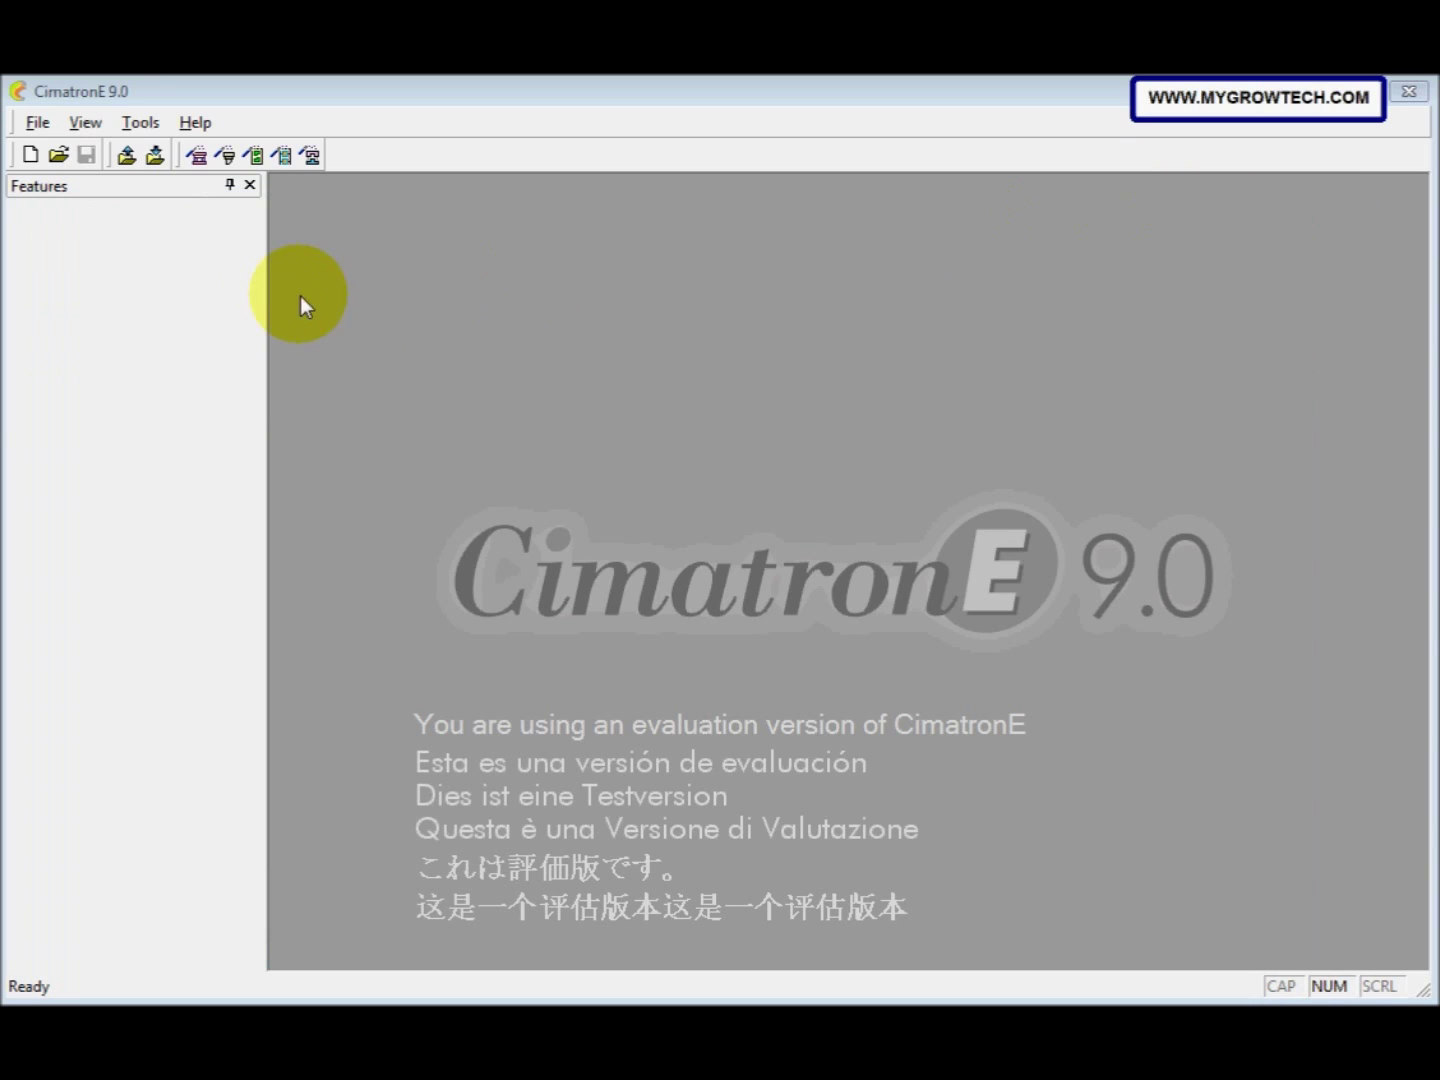
pyautogui.click(38, 124)
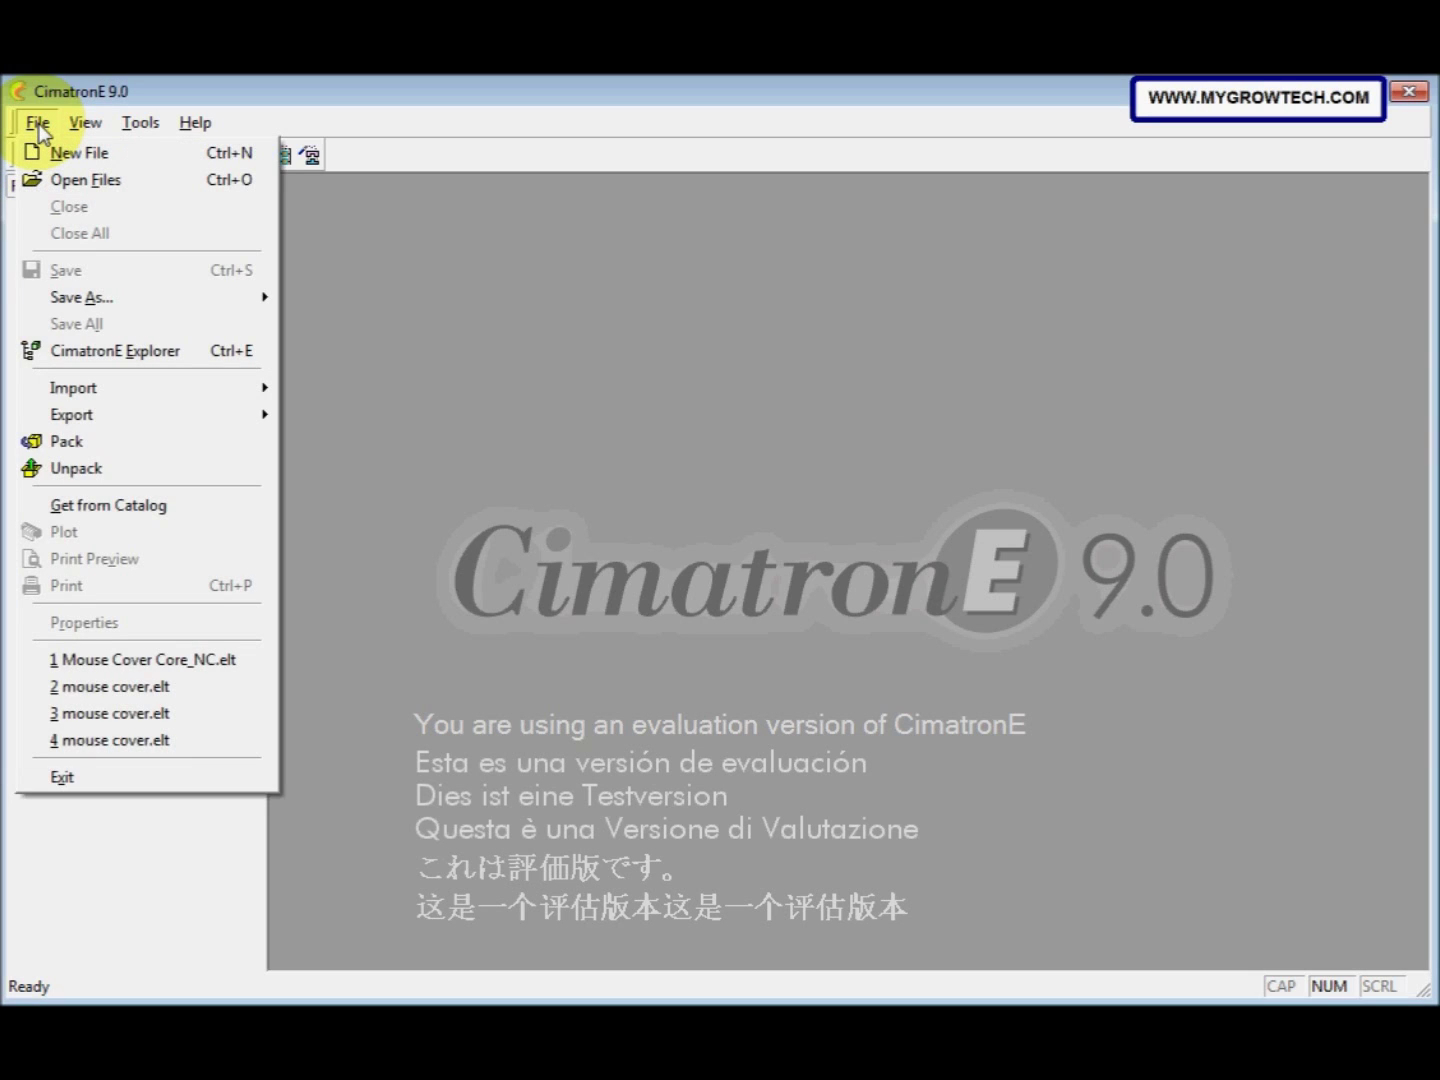
pyautogui.click(117, 470)
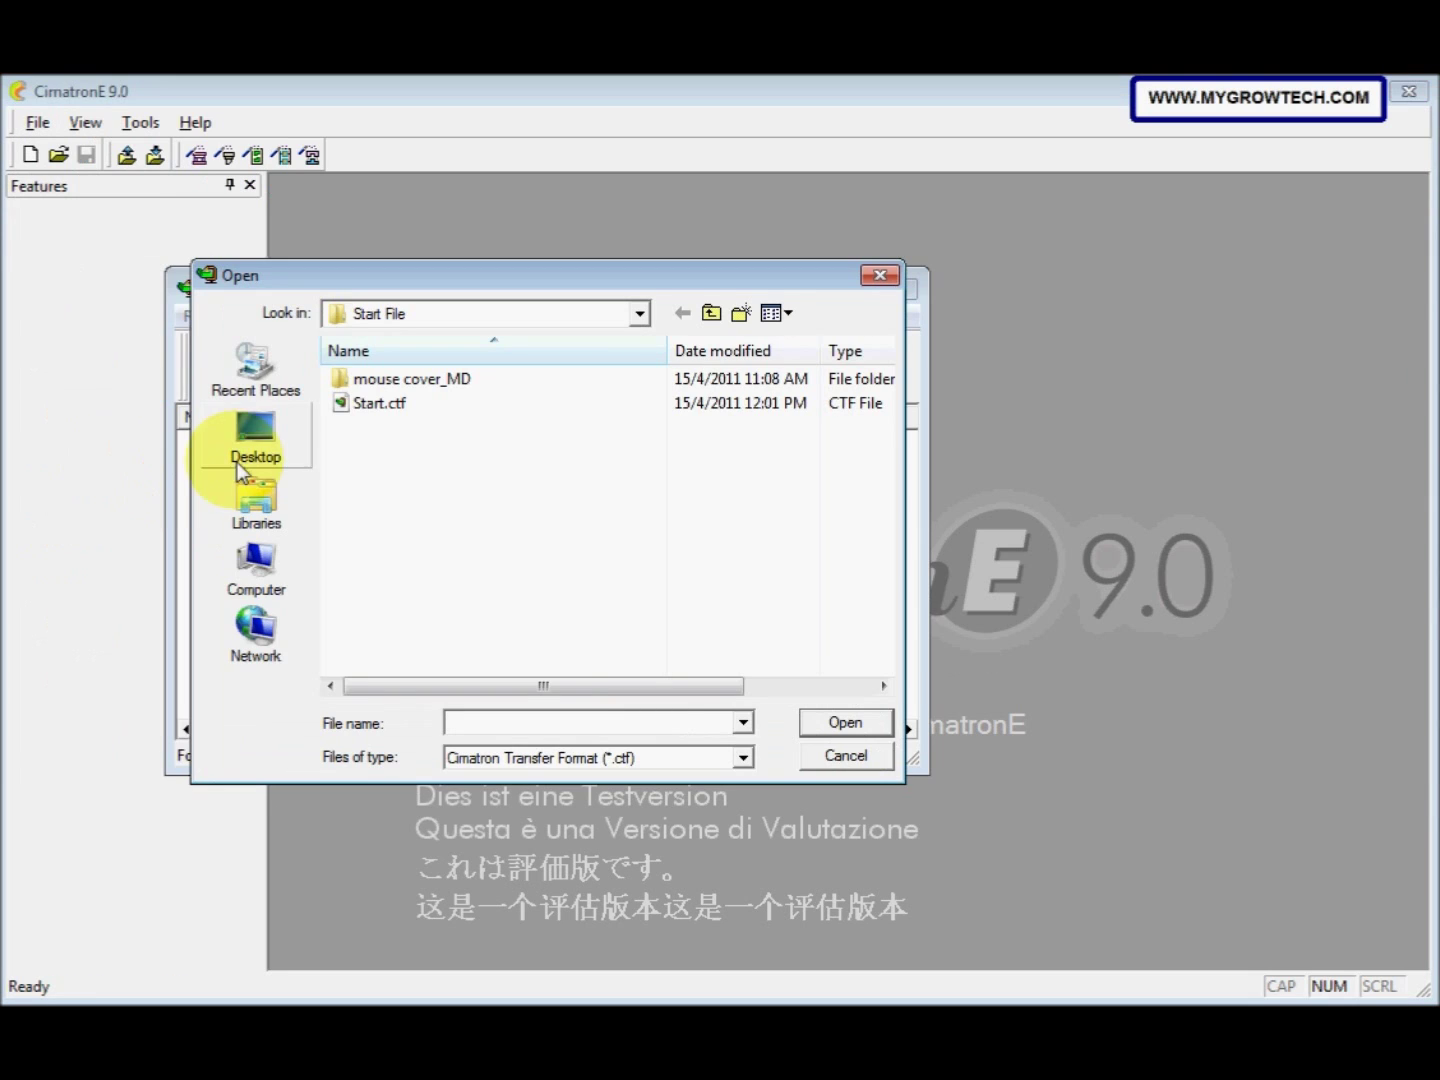
pyautogui.click(434, 410)
pyautogui.click(858, 726)
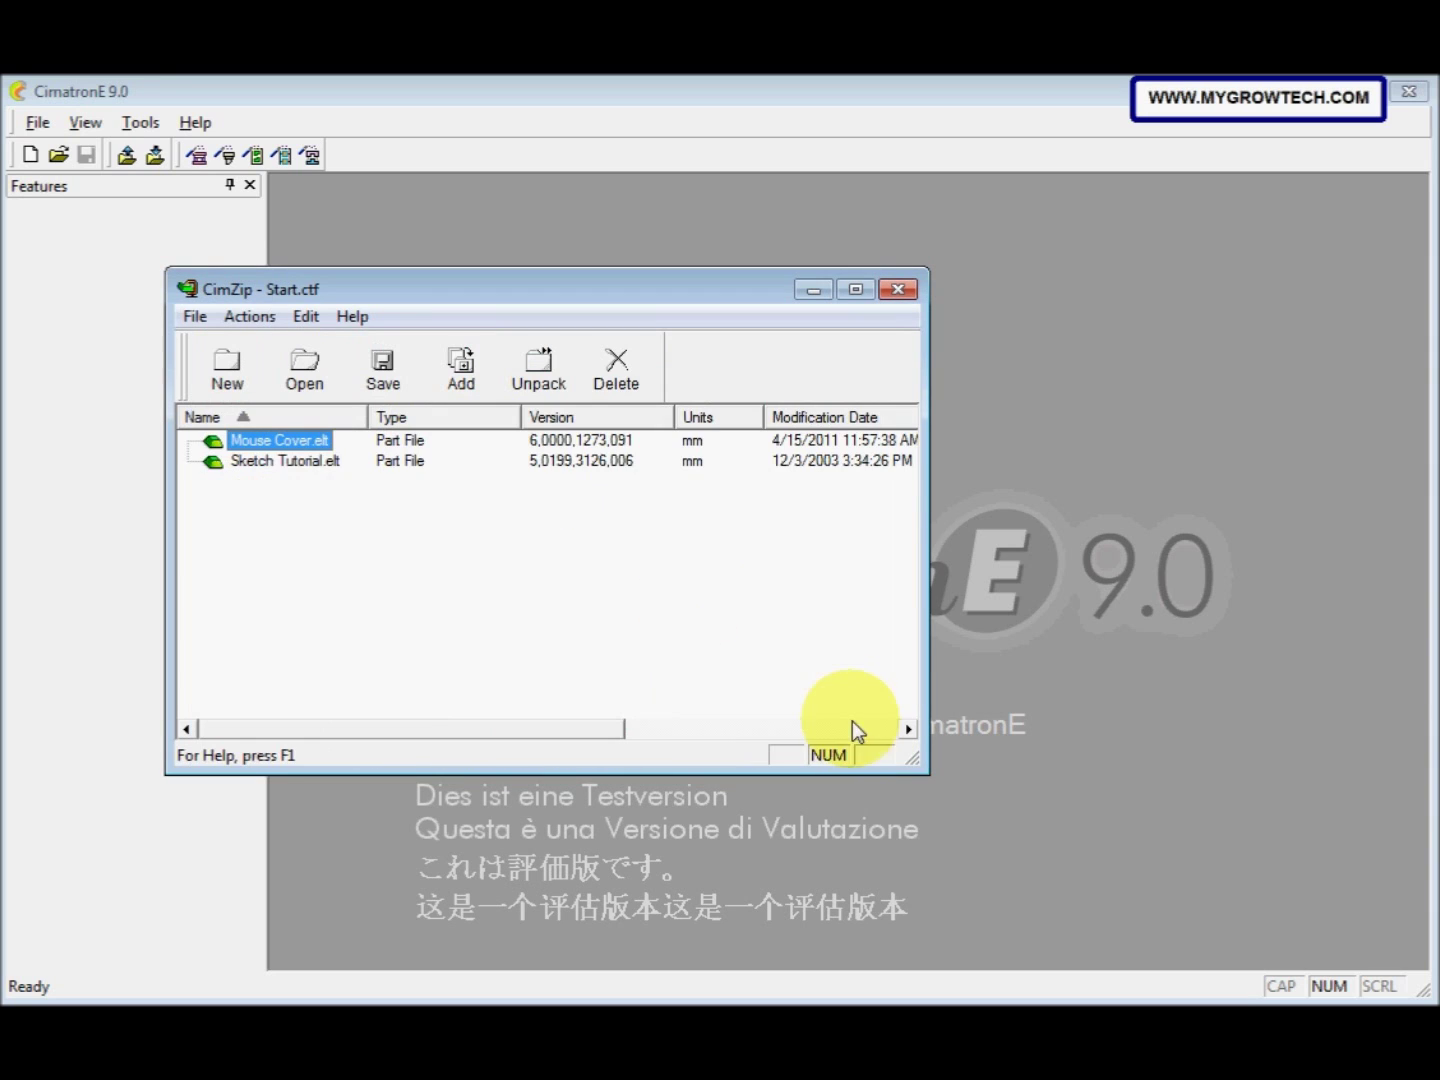
# Step: Unpack Mouse Cover.elt and Sketch Tutorial.elt into C:\Mold exercise without folder history, and close CimZip
pyautogui.keyDown('ctrl'); pyautogui.click(340, 467); pyautogui.keyUp('ctrl')
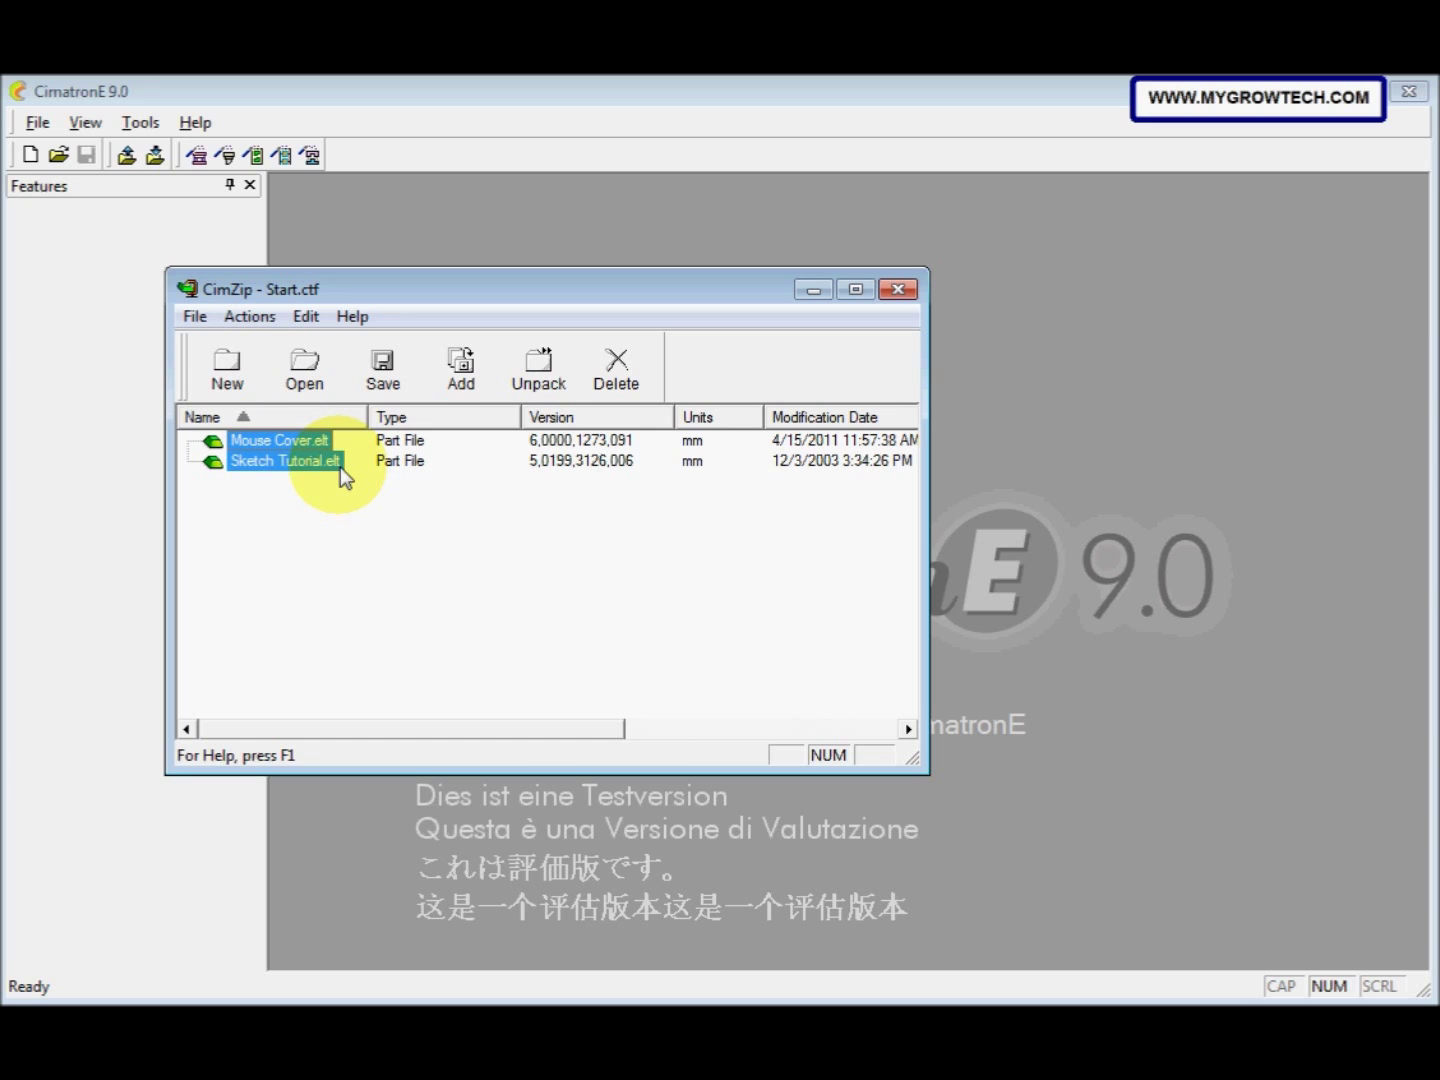
pyautogui.click(528, 383)
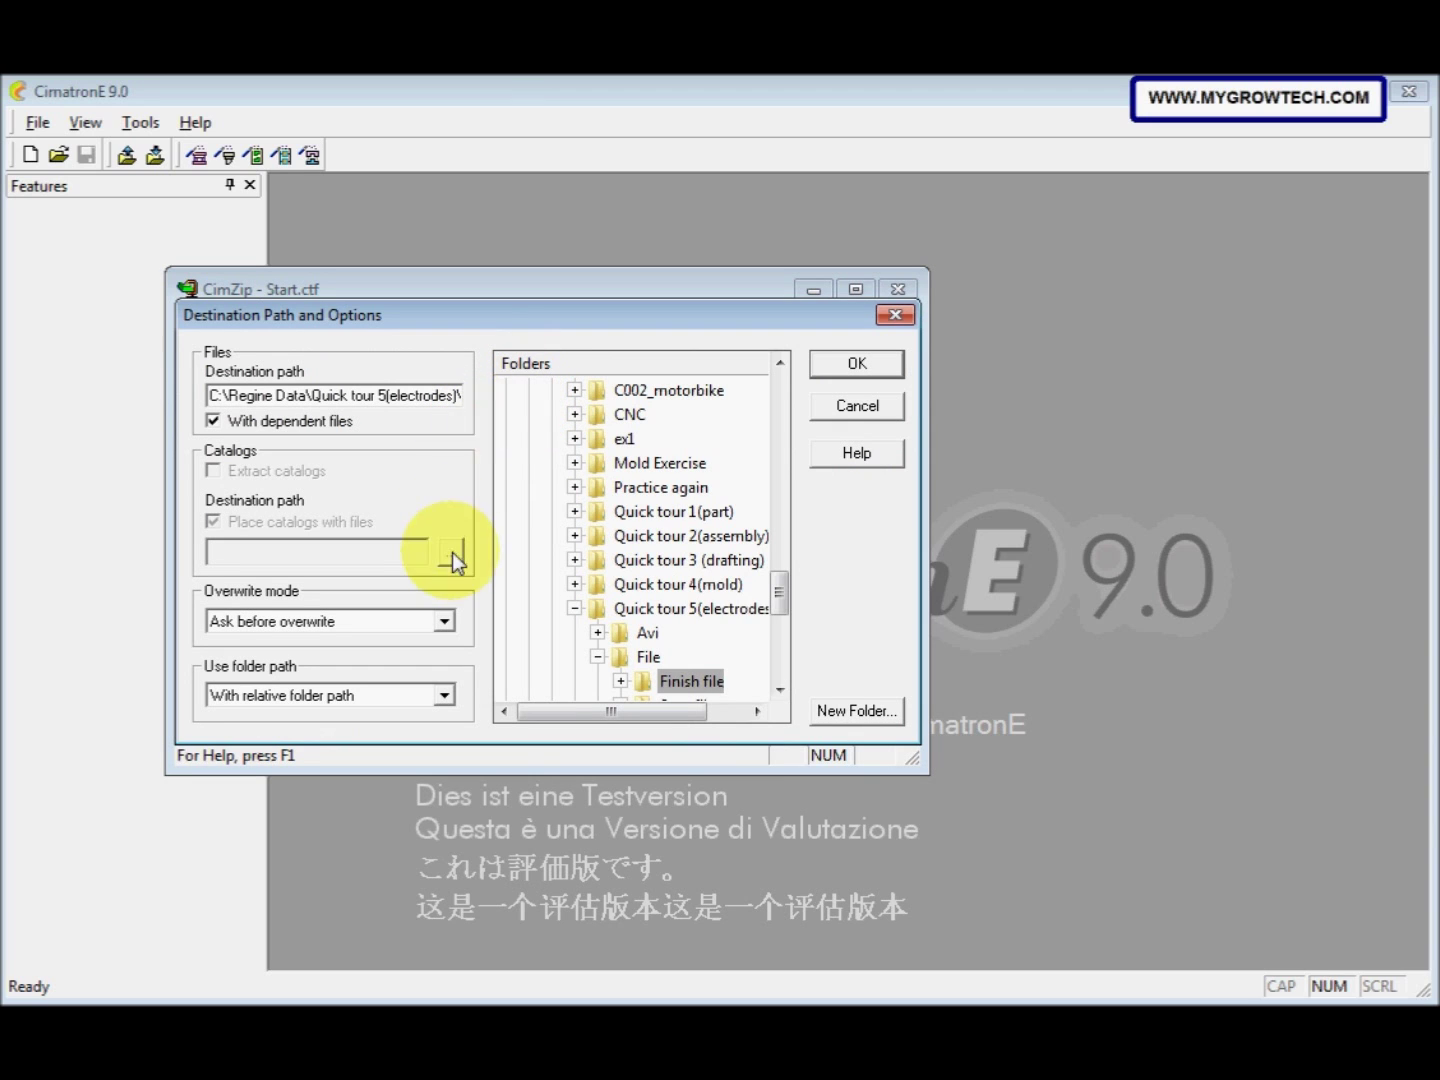
pyautogui.moveTo(783, 589); pyautogui.dragTo(765, 504)
pyautogui.doubleClick(663, 630)
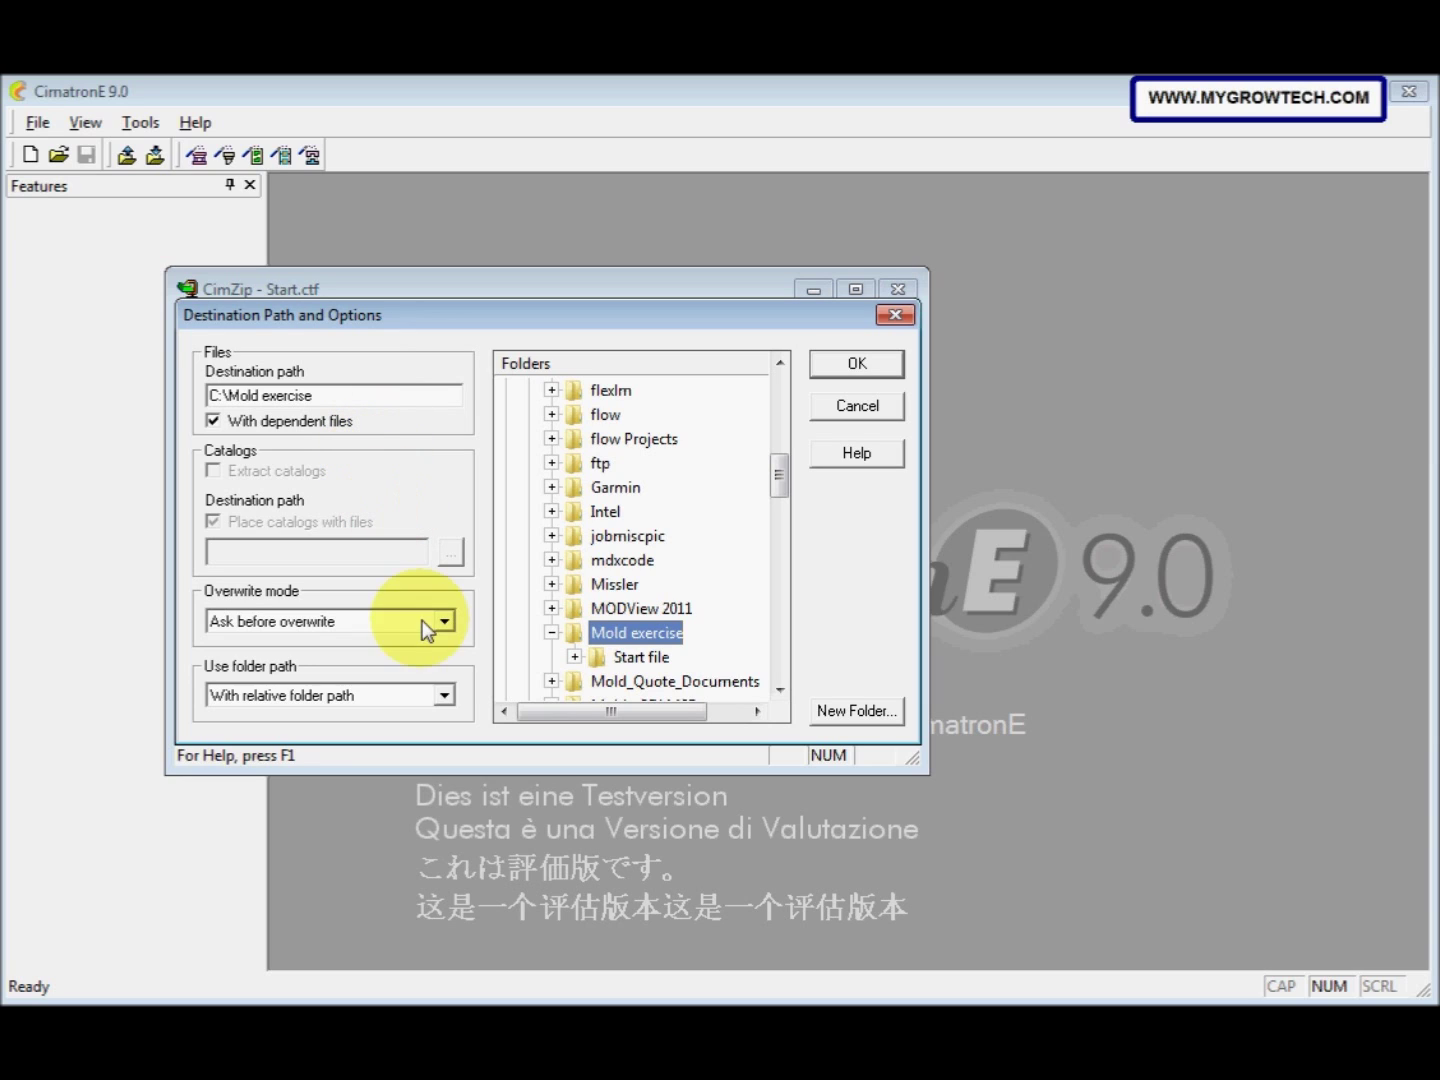
pyautogui.click(445, 695)
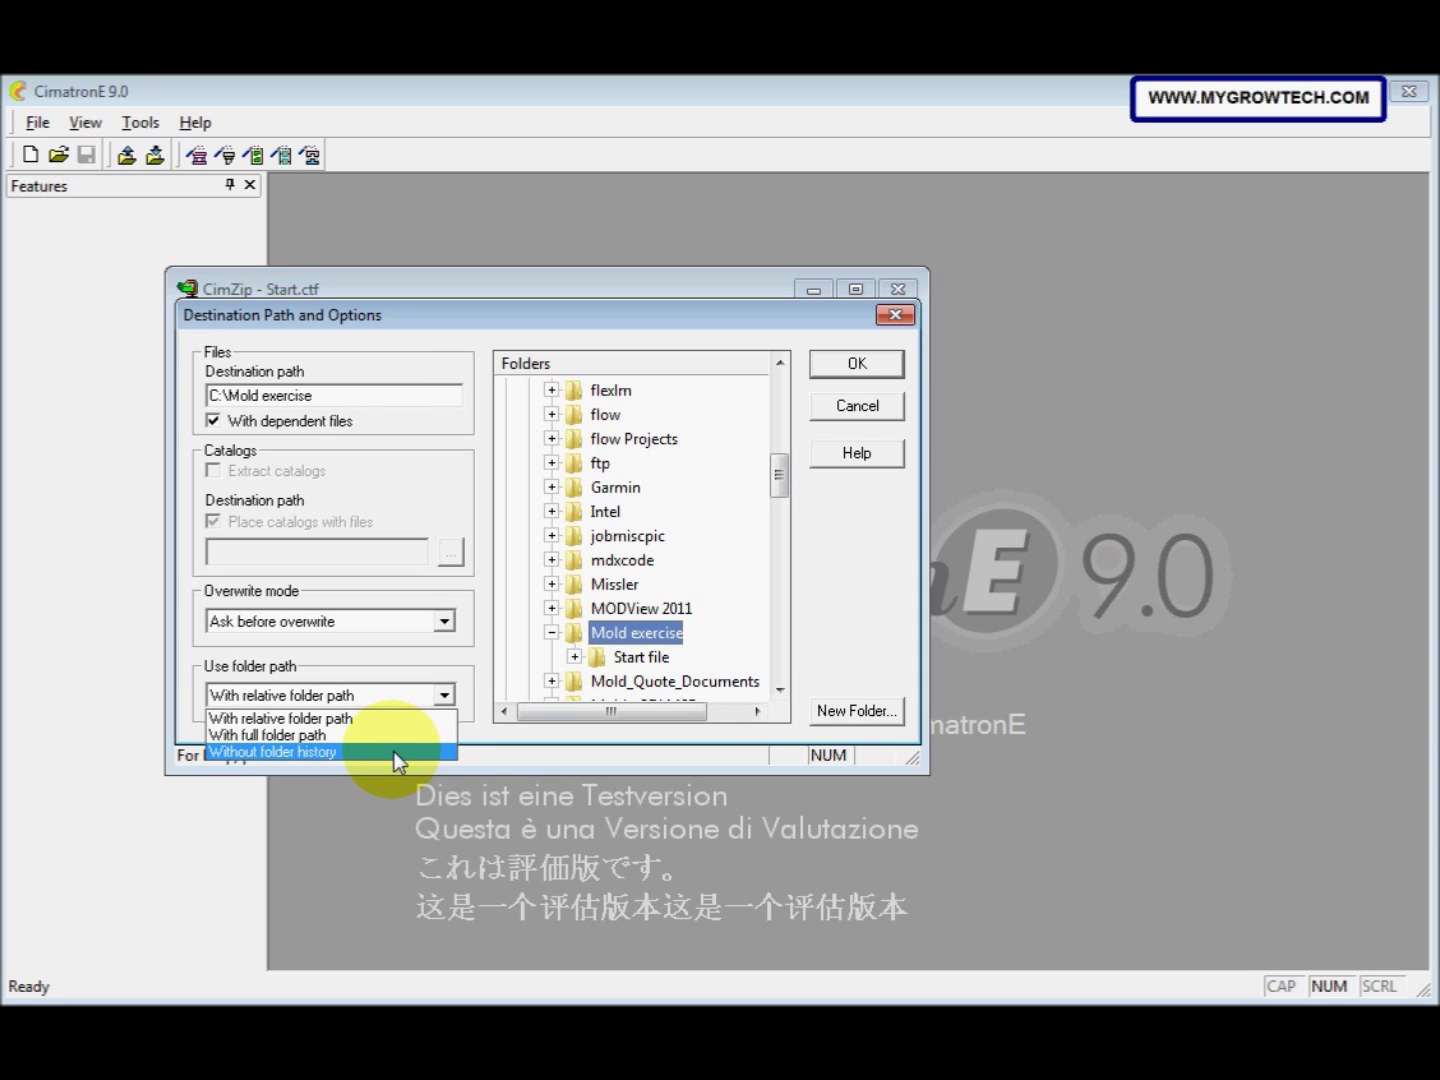
pyautogui.click(394, 752)
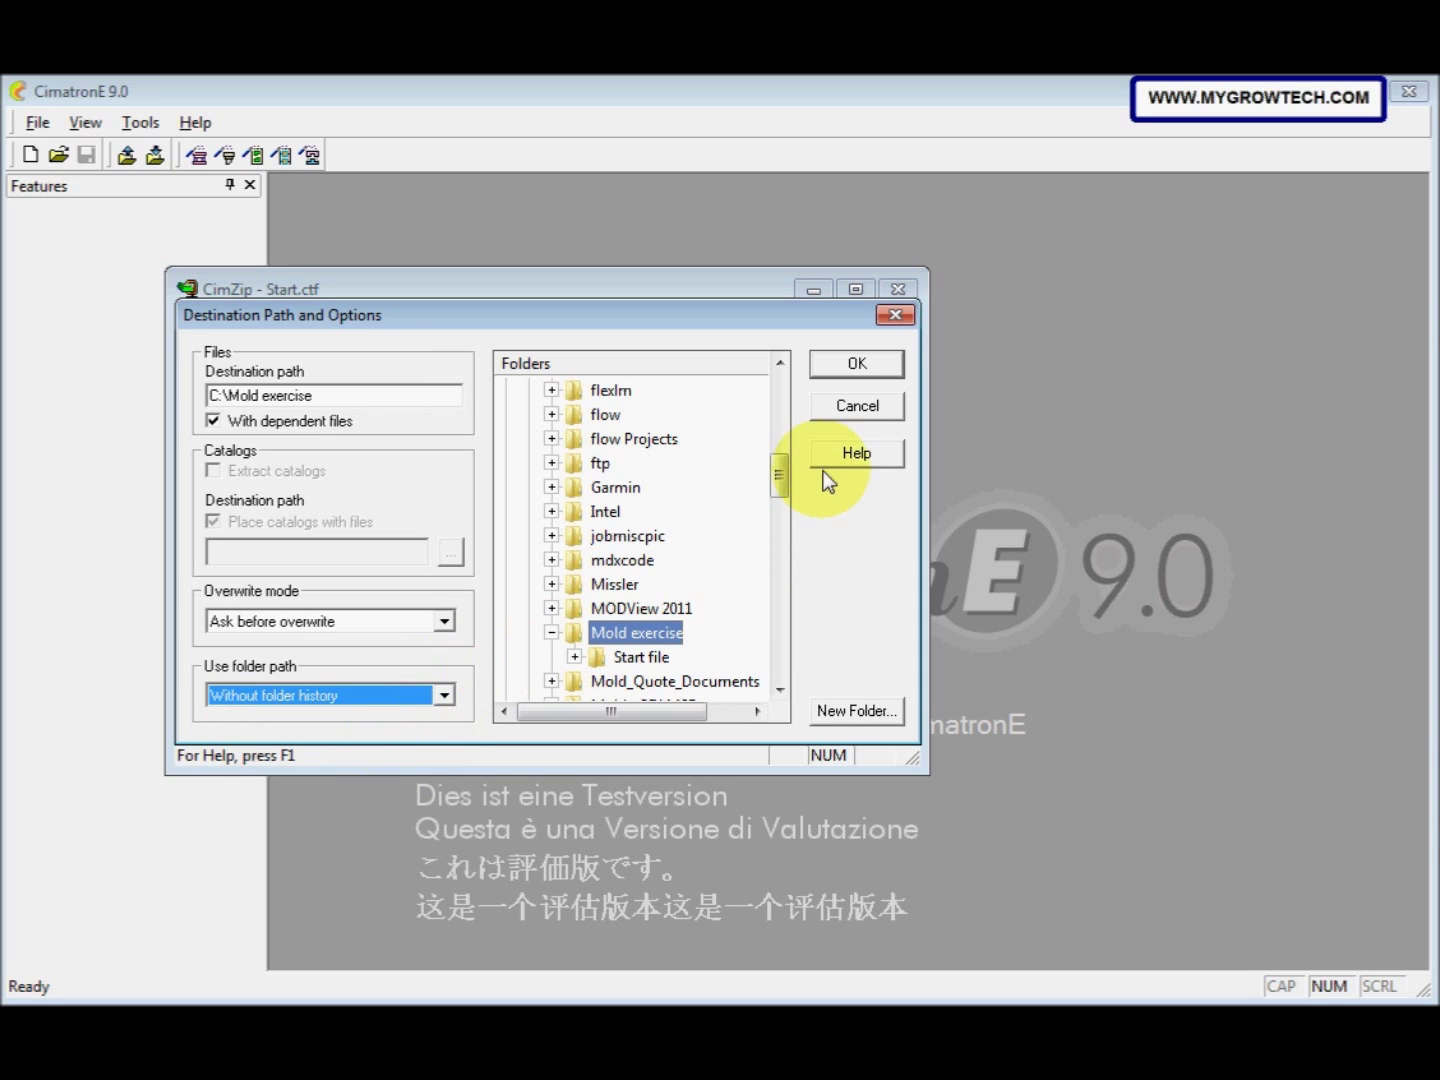
pyautogui.click(857, 367)
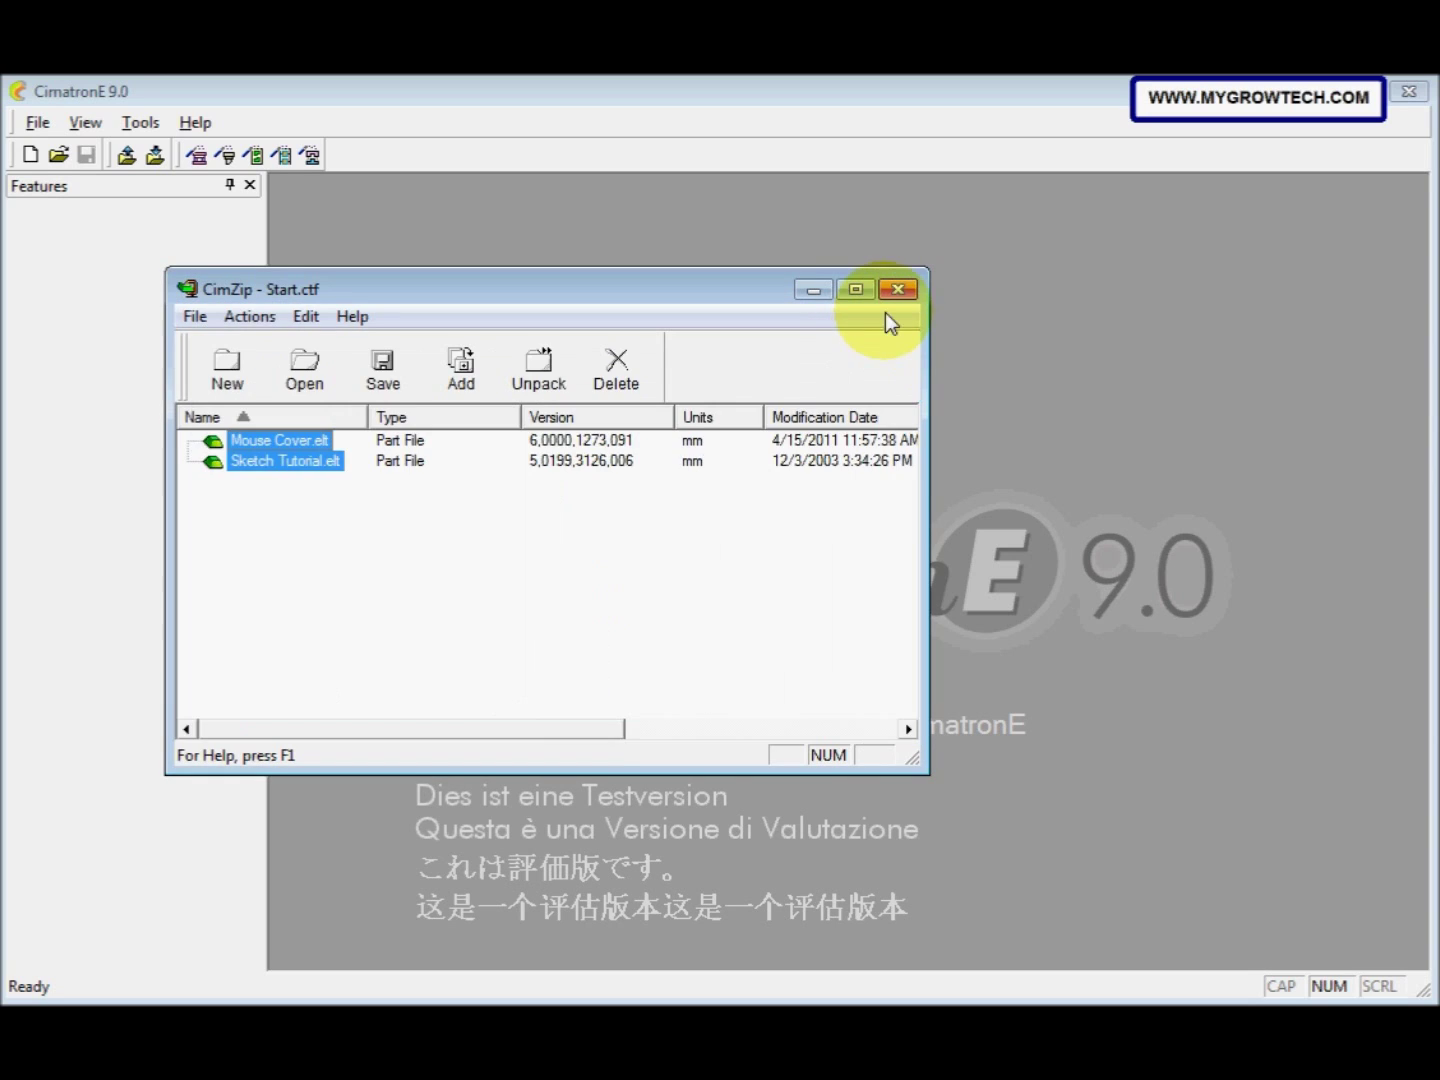
pyautogui.click(896, 291)
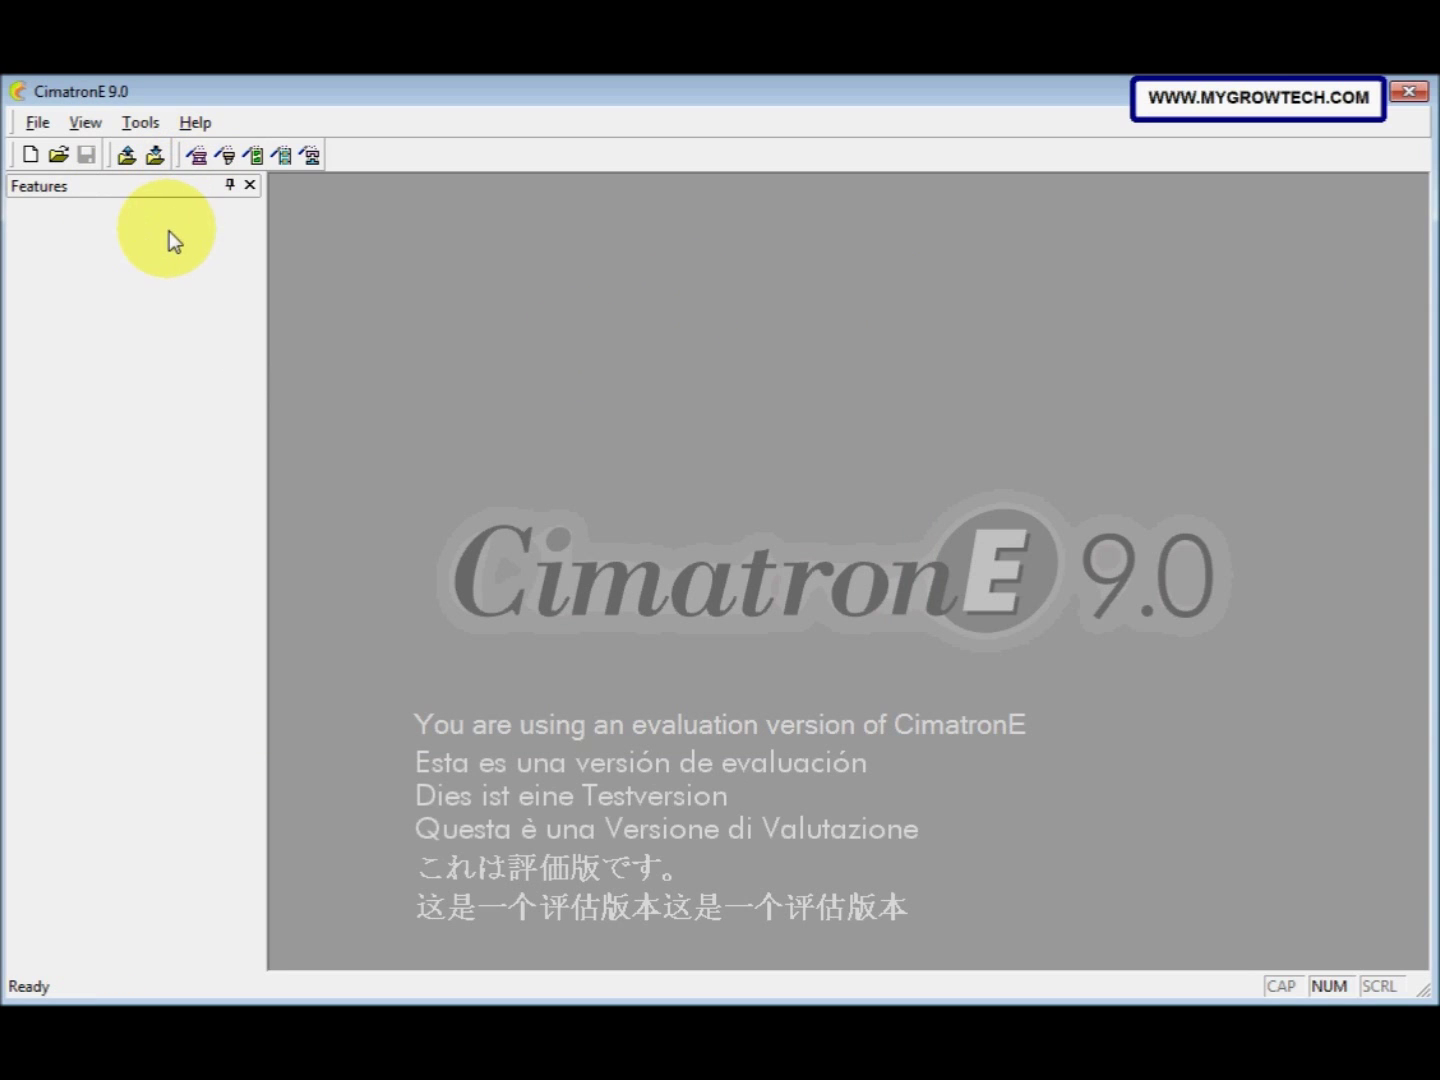
# Step: Start a new mold project with the assembly name "mouse cover" and have a new folder created for it
pyautogui.click(197, 165)
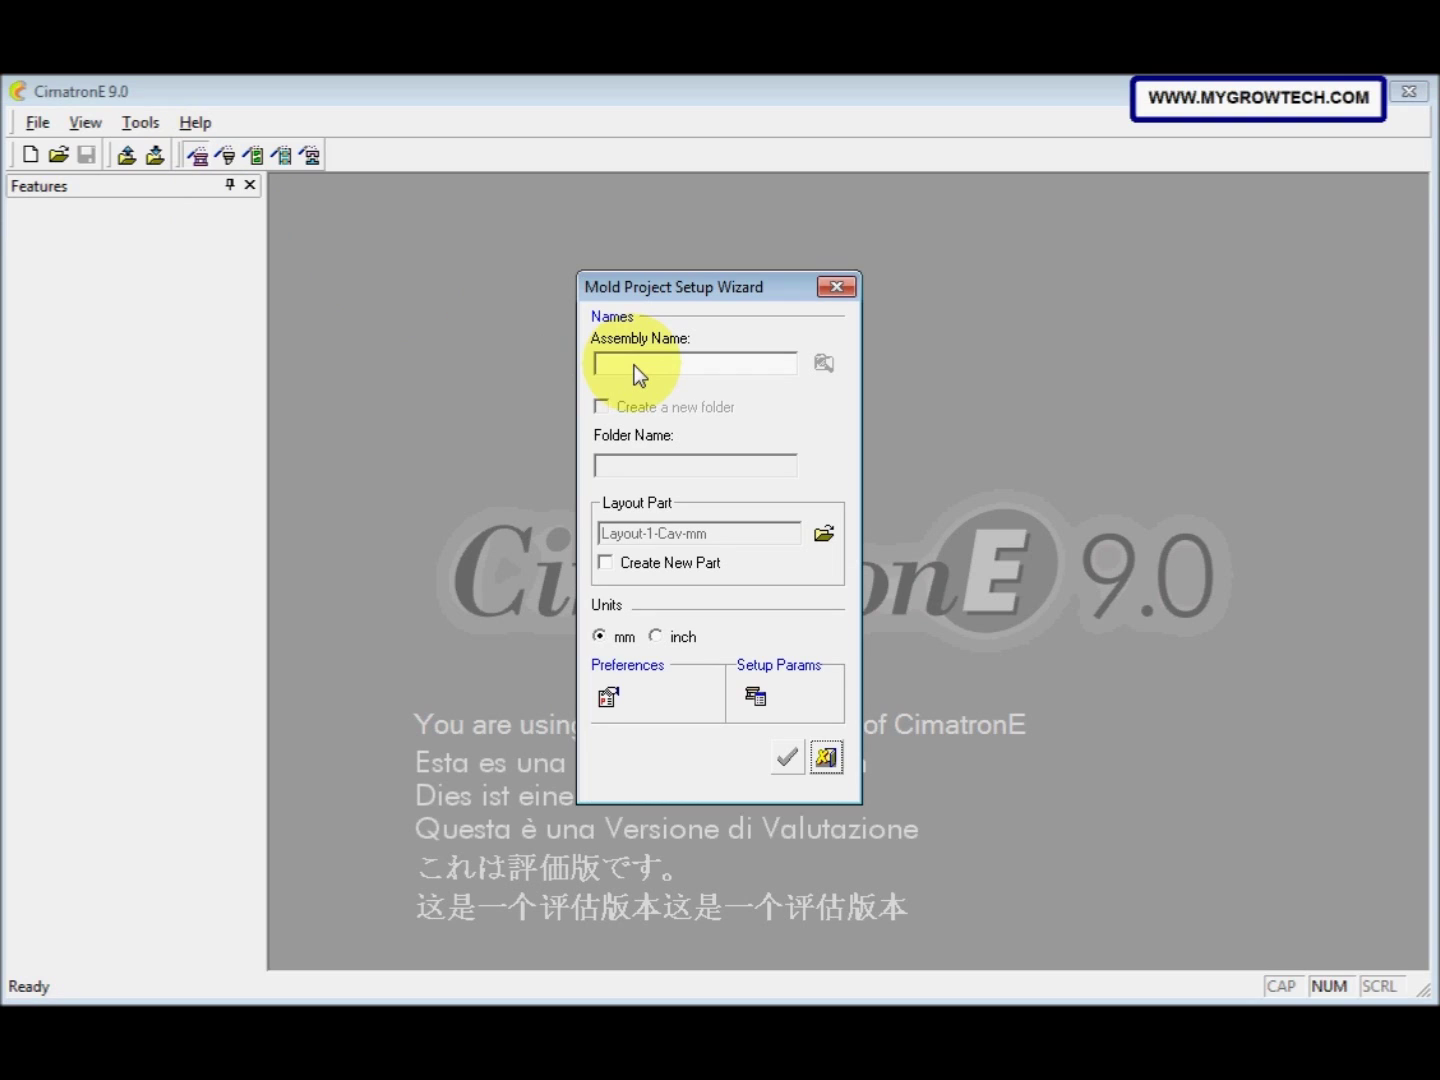
pyautogui.click(635, 365)
pyautogui.write('mouse cover')
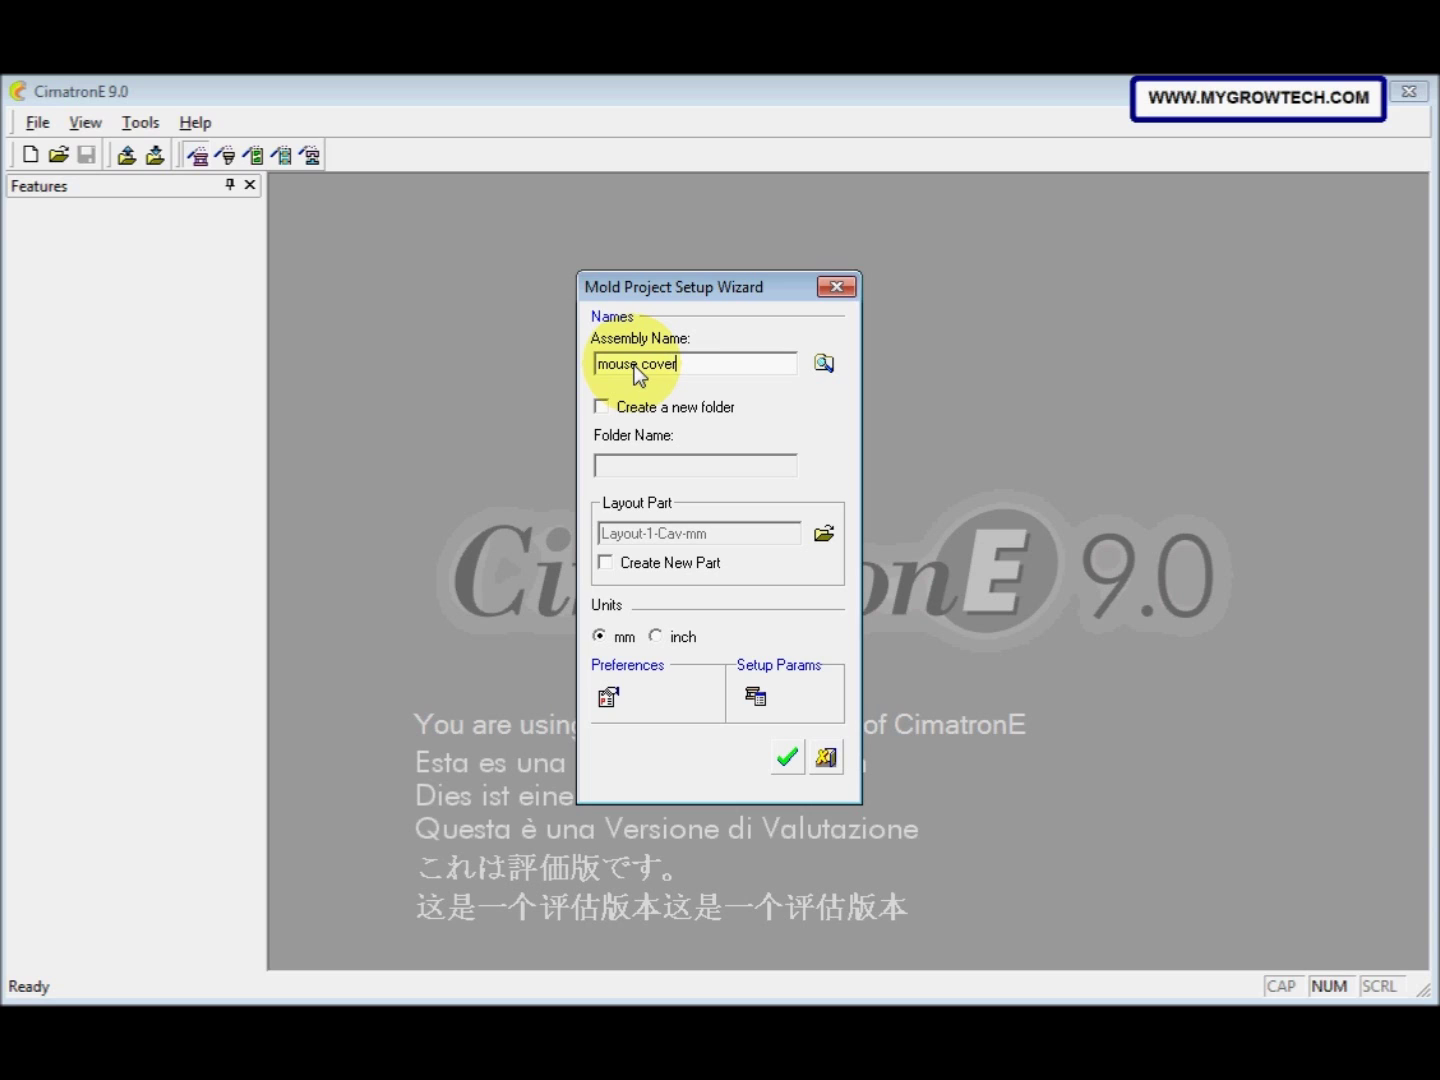
pyautogui.click(603, 409)
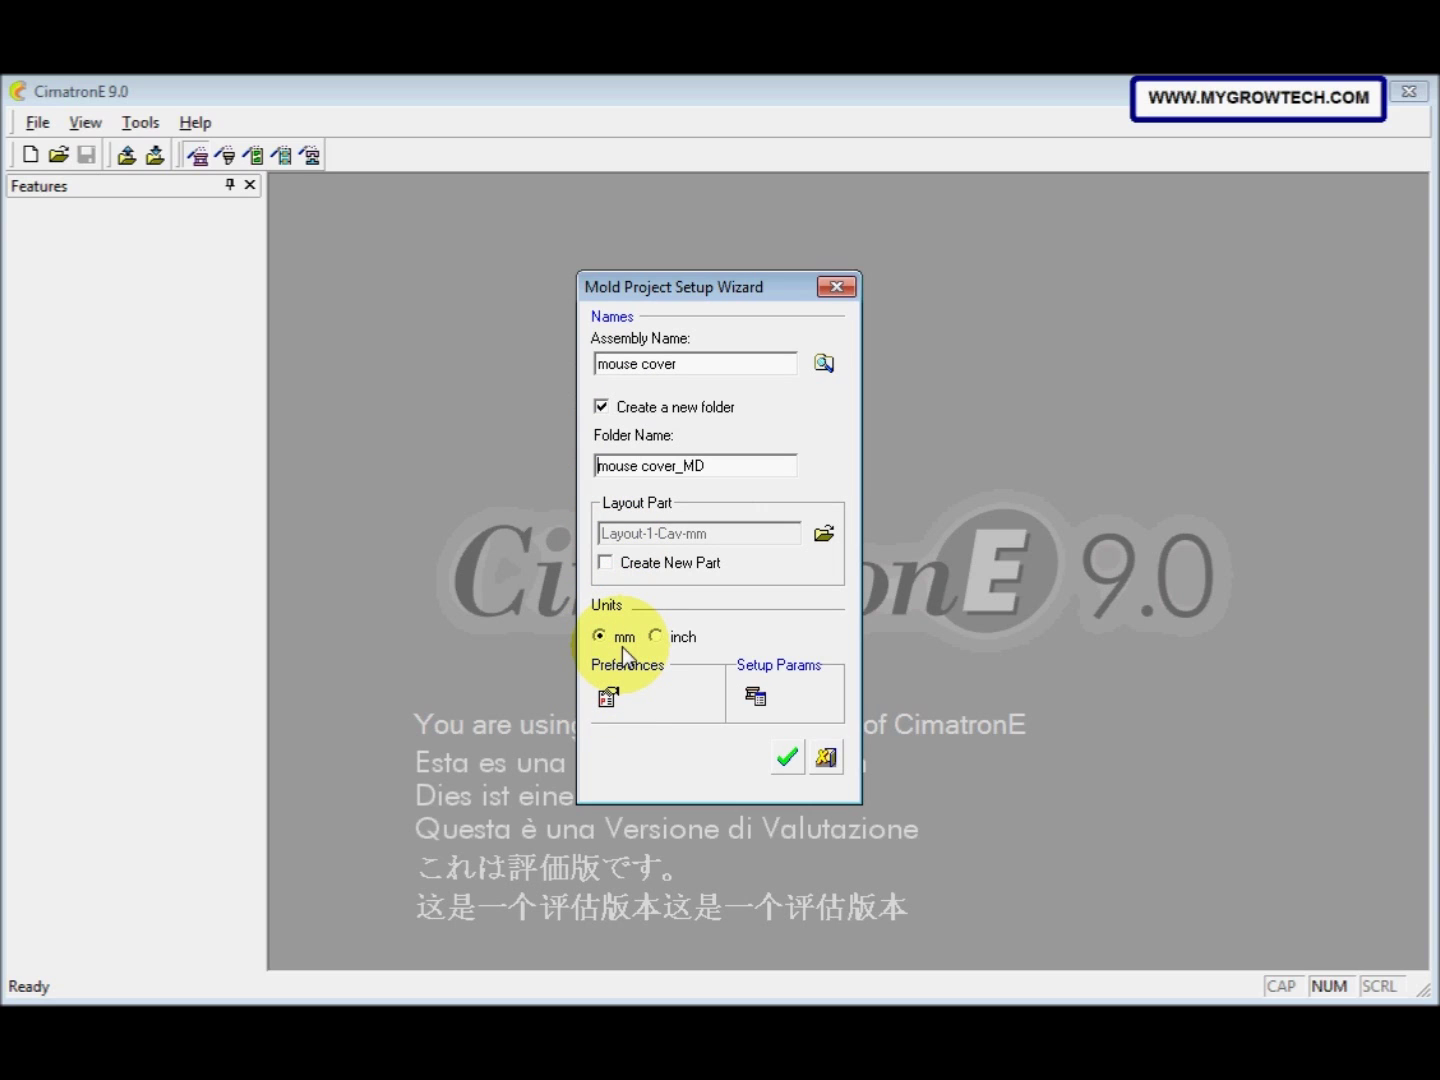
# Step: Review the MoldBase Name_Generator preferences for assembly names and create the mold project
pyautogui.click(609, 698)
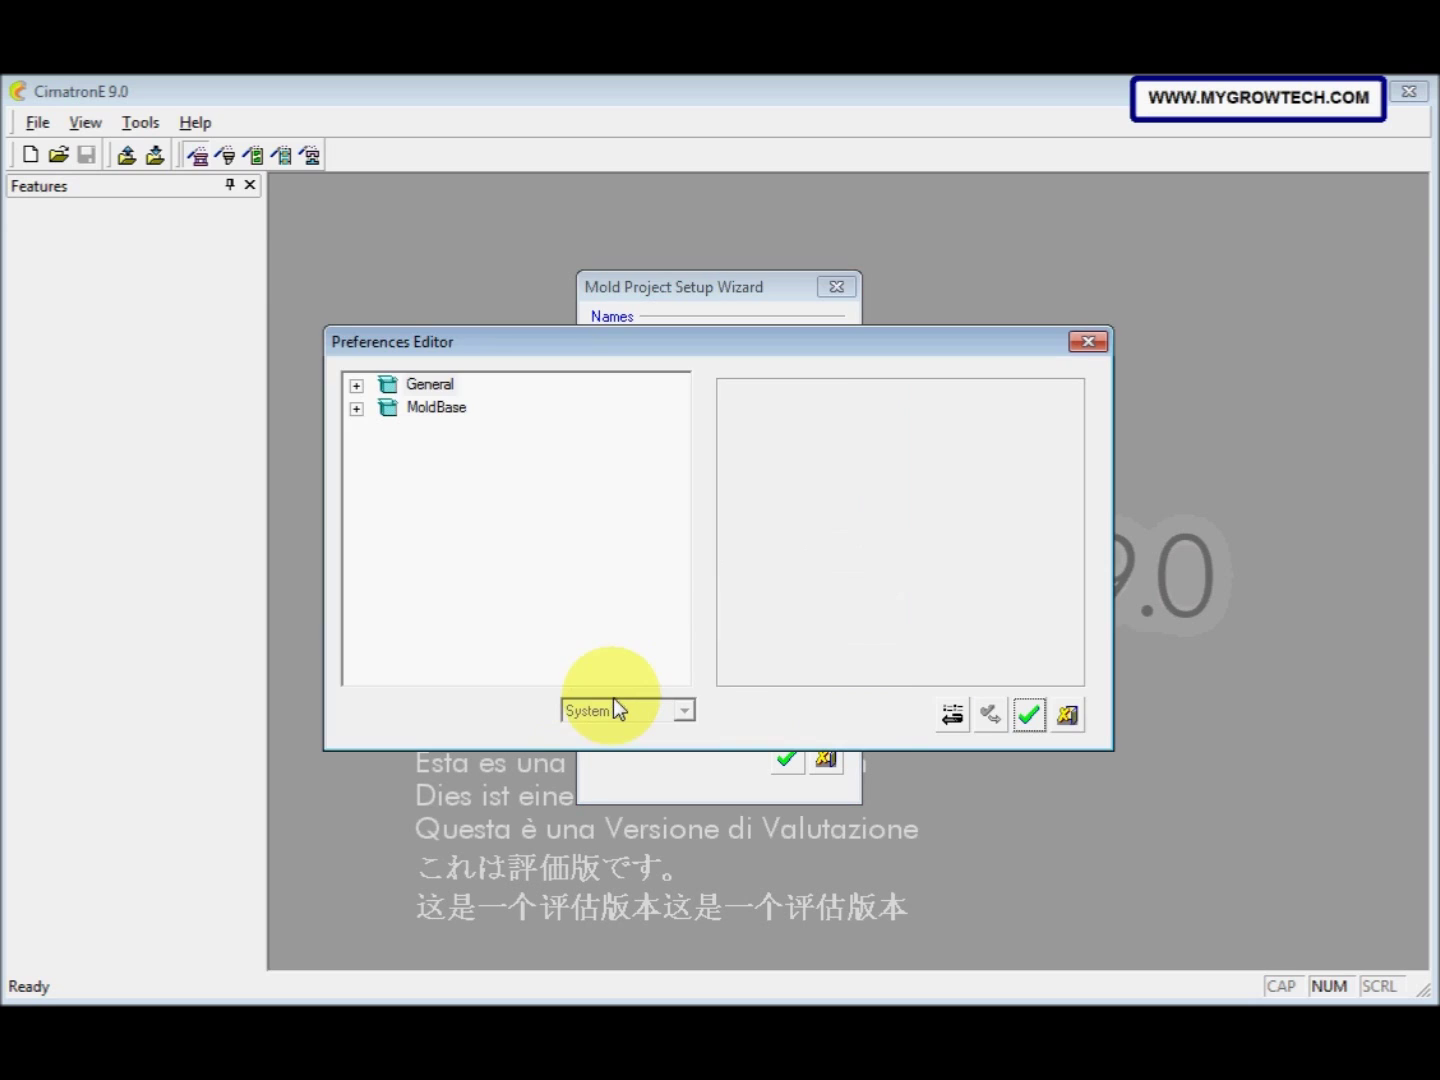
pyautogui.doubleClick(458, 412)
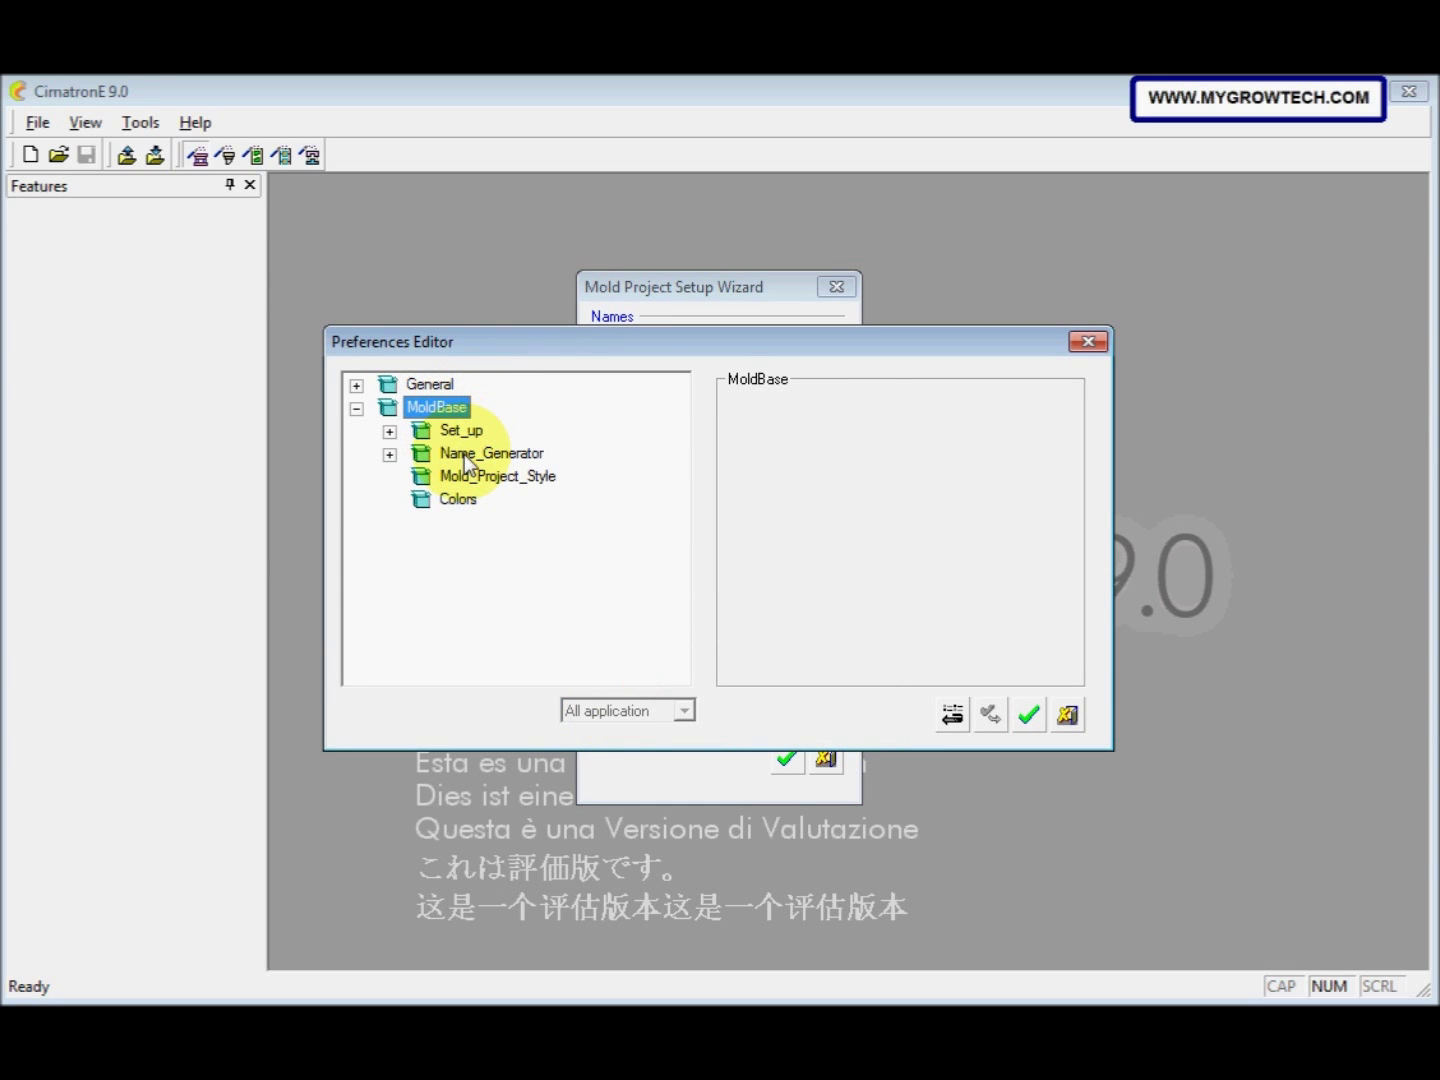
pyautogui.doubleClick(464, 454)
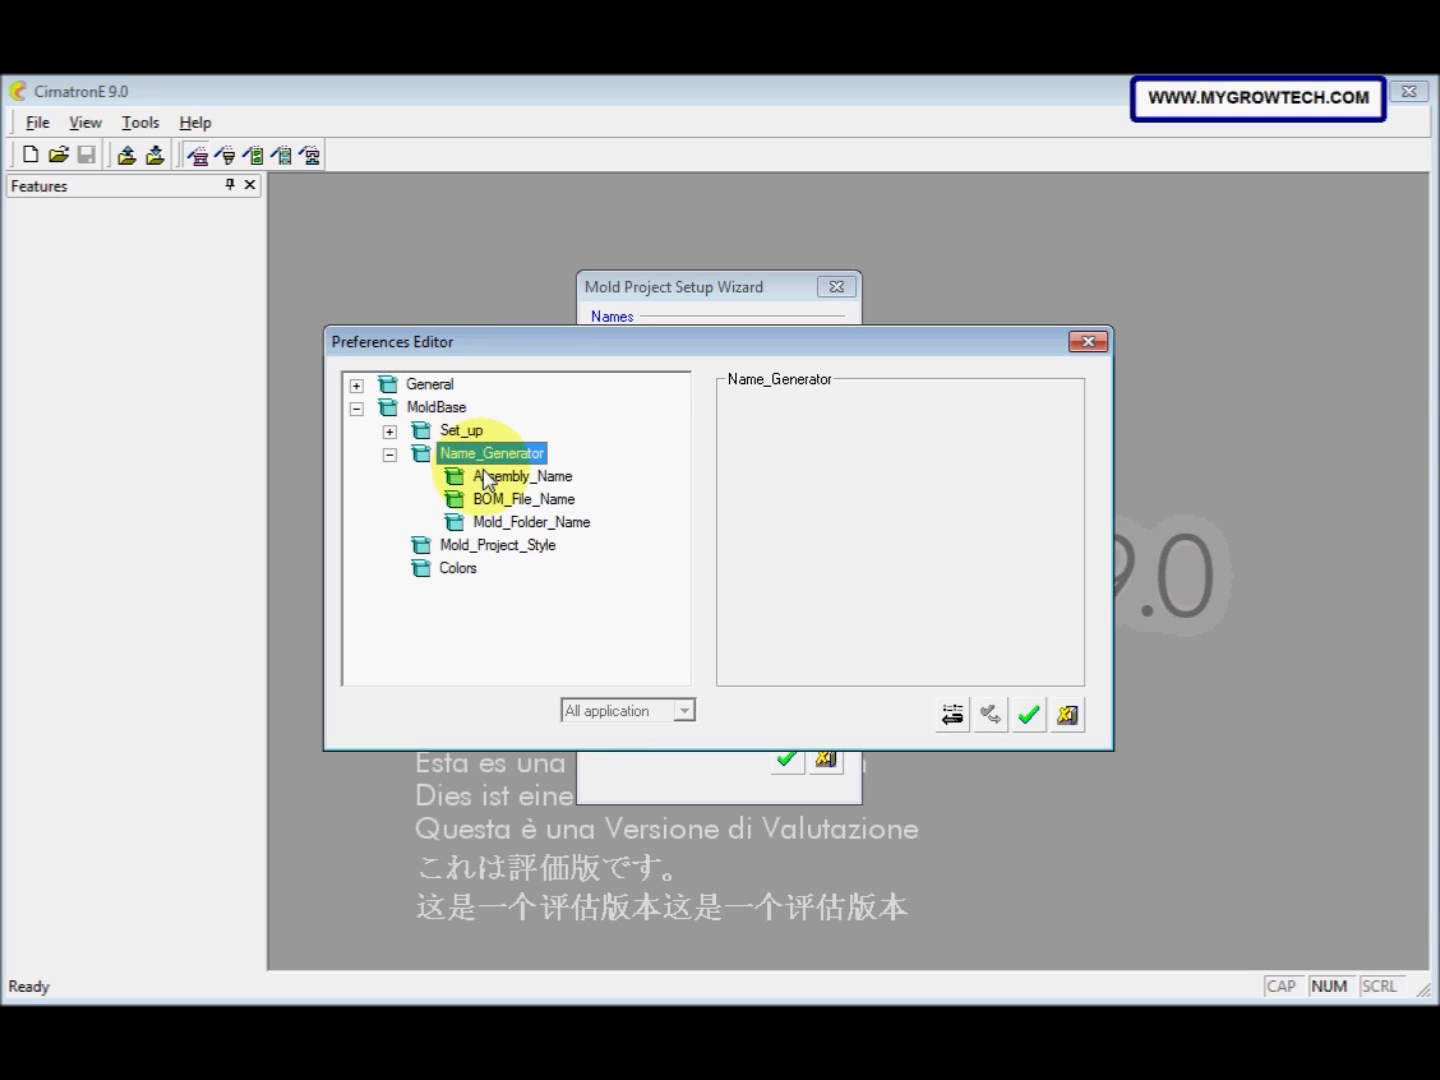
pyautogui.click(510, 477)
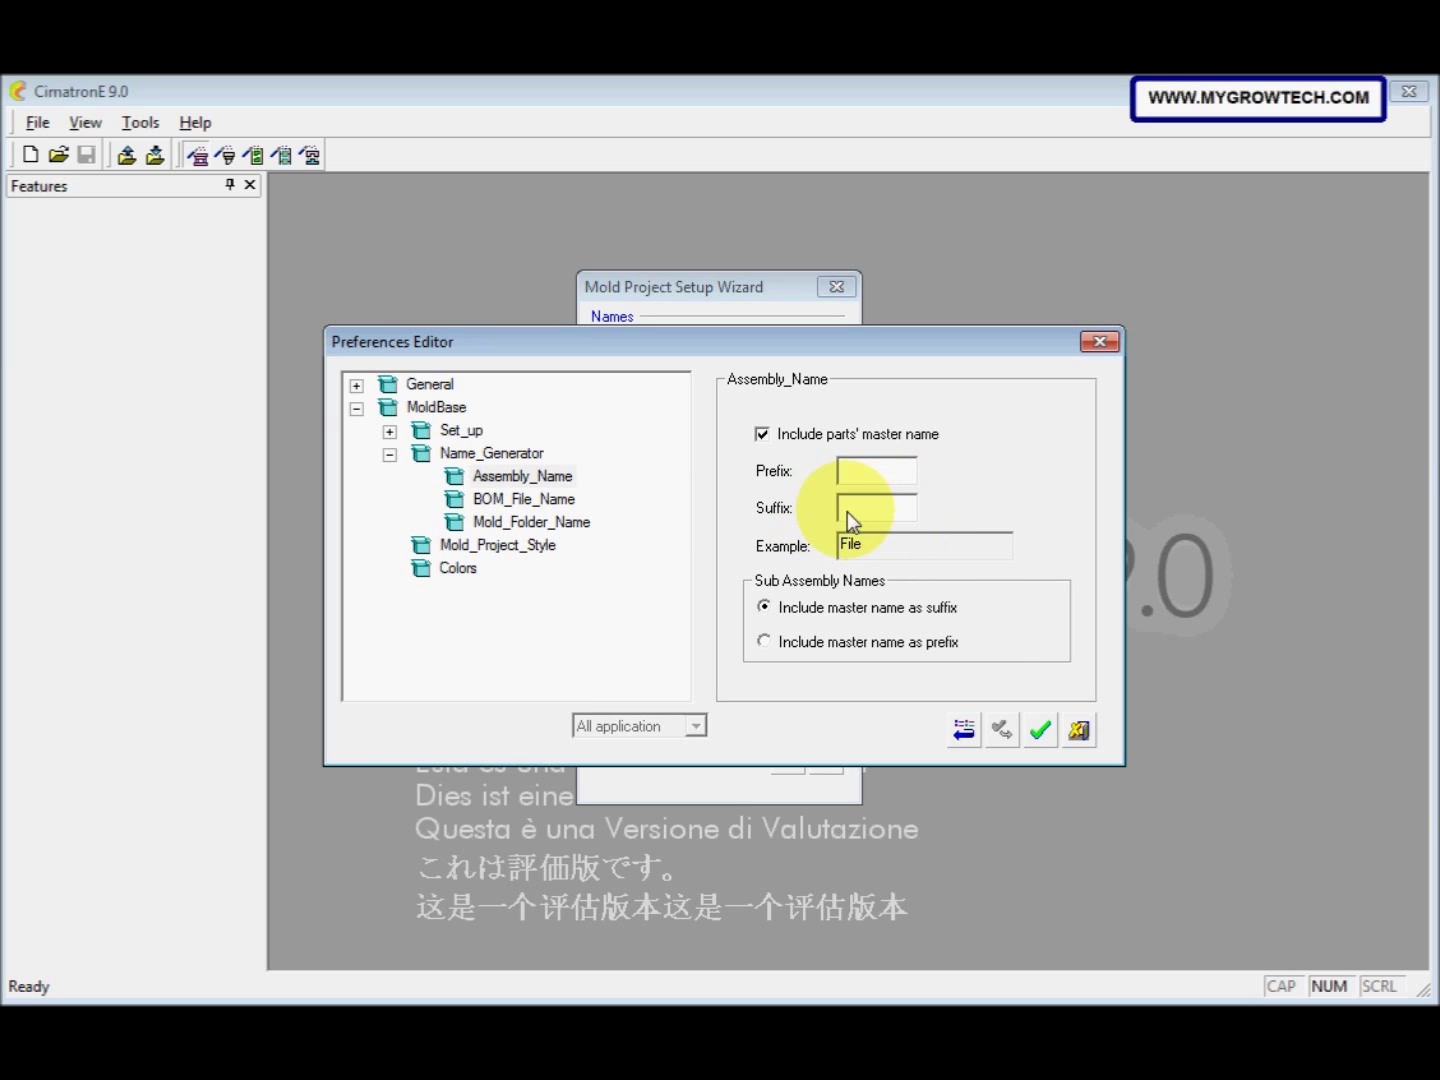
pyautogui.click(1040, 732)
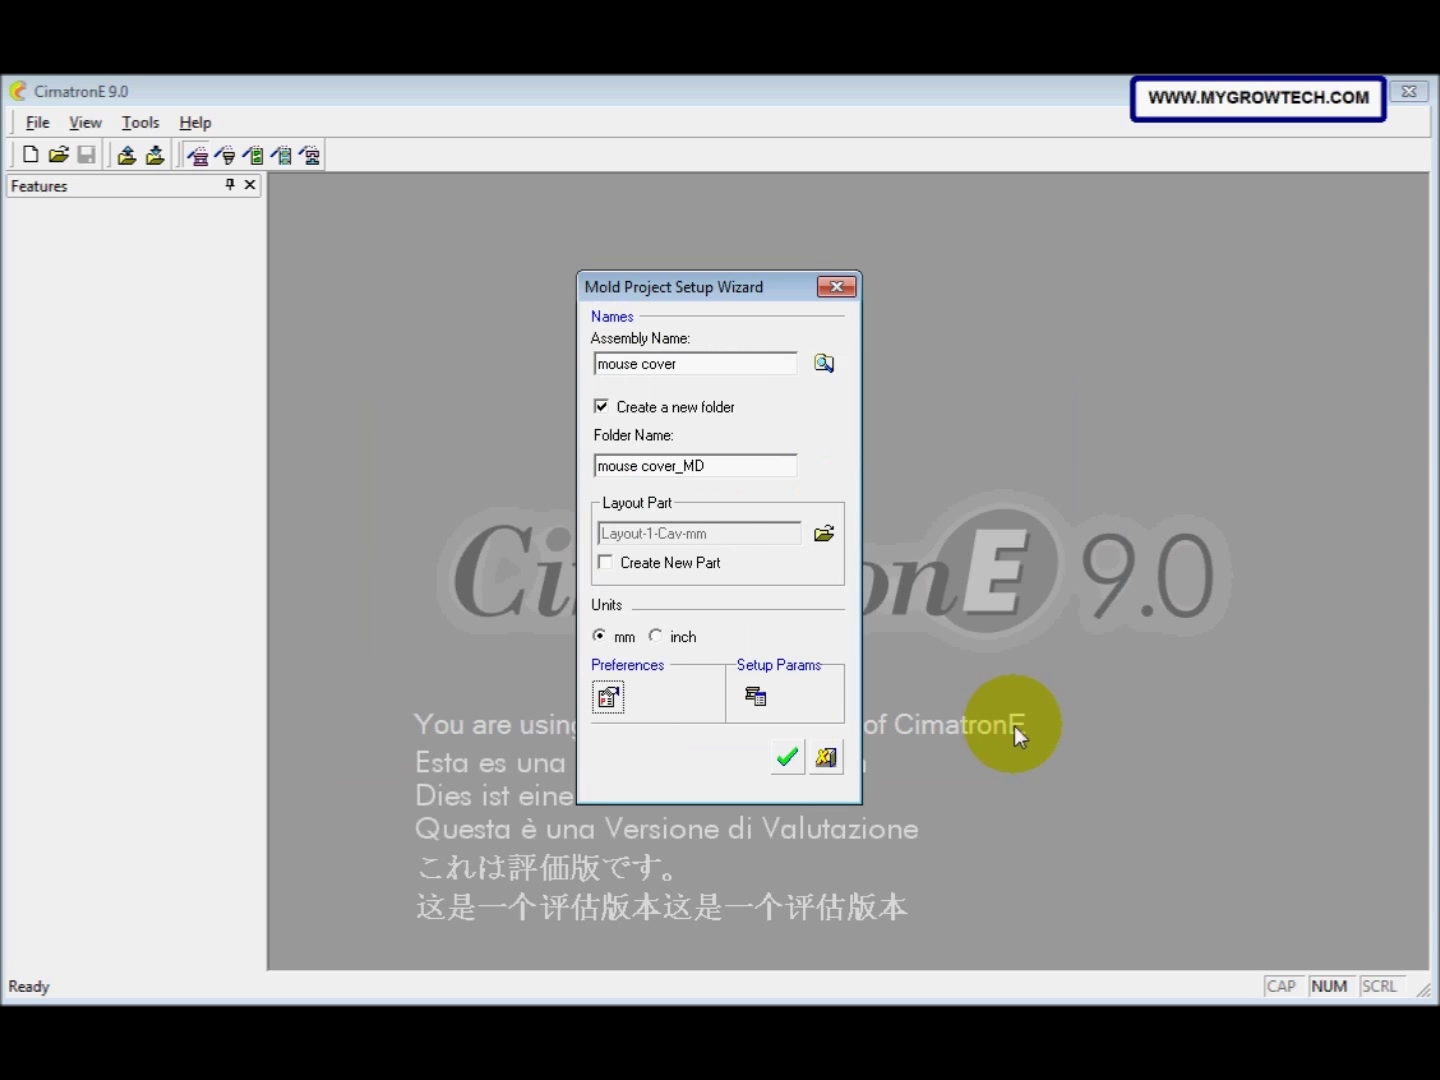
pyautogui.click(788, 756)
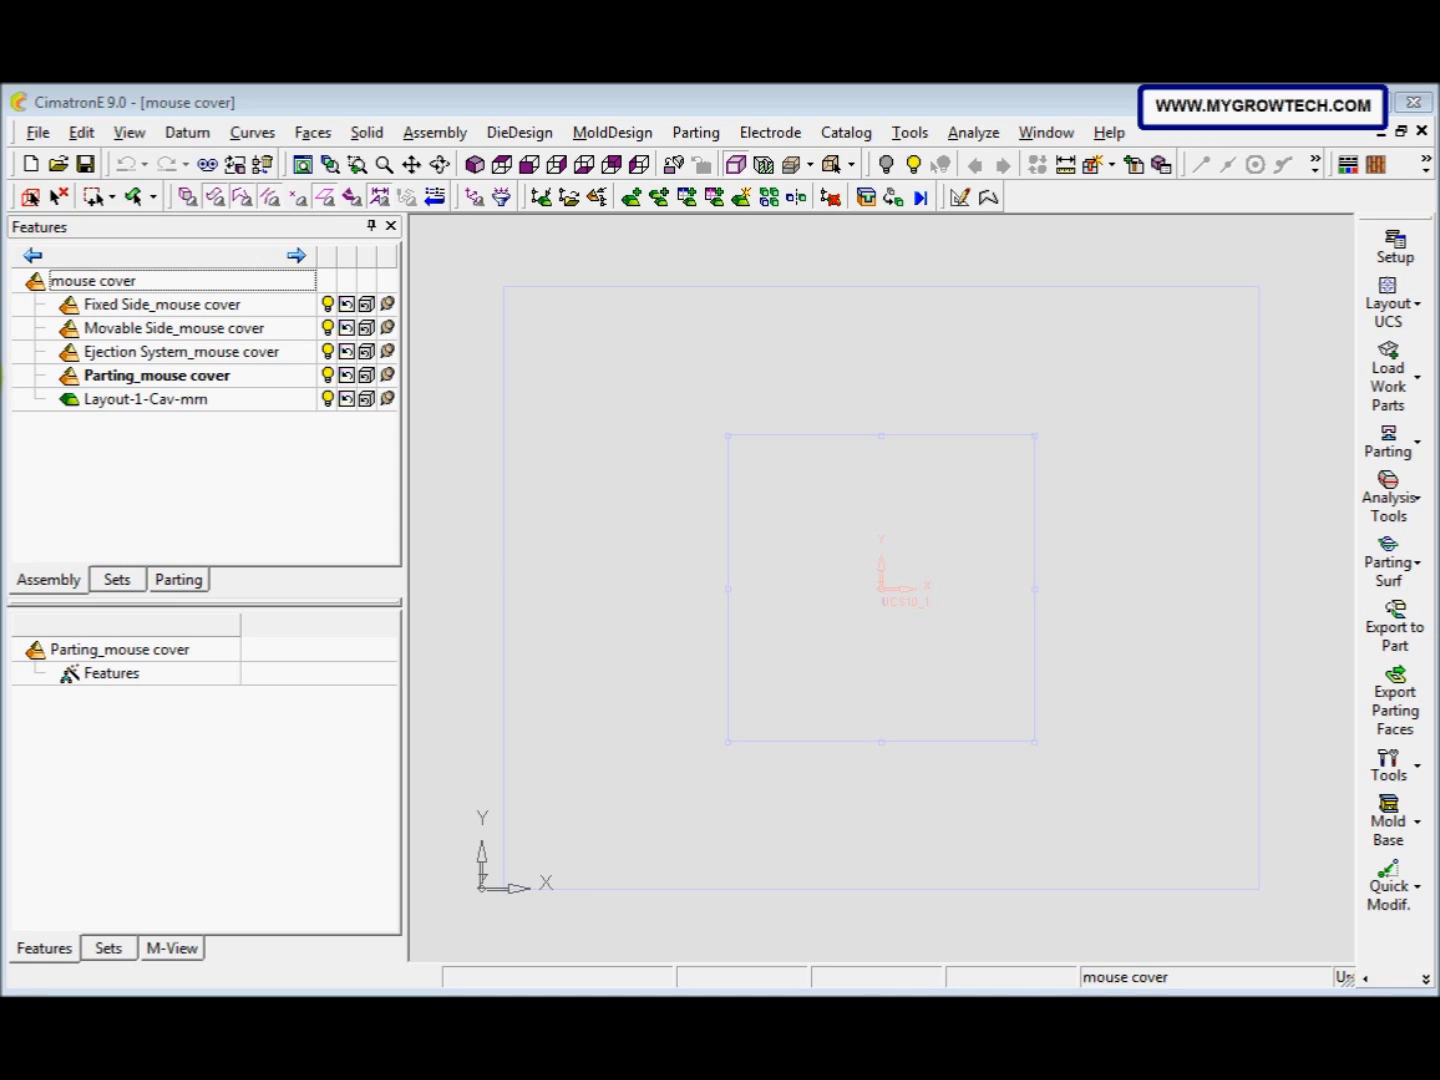
# Step: Load mouse cover..elt from the Start file folder as the master part with shrinkage factor 1.01 and place it on the layout UCS
pyautogui.click(1390, 385)
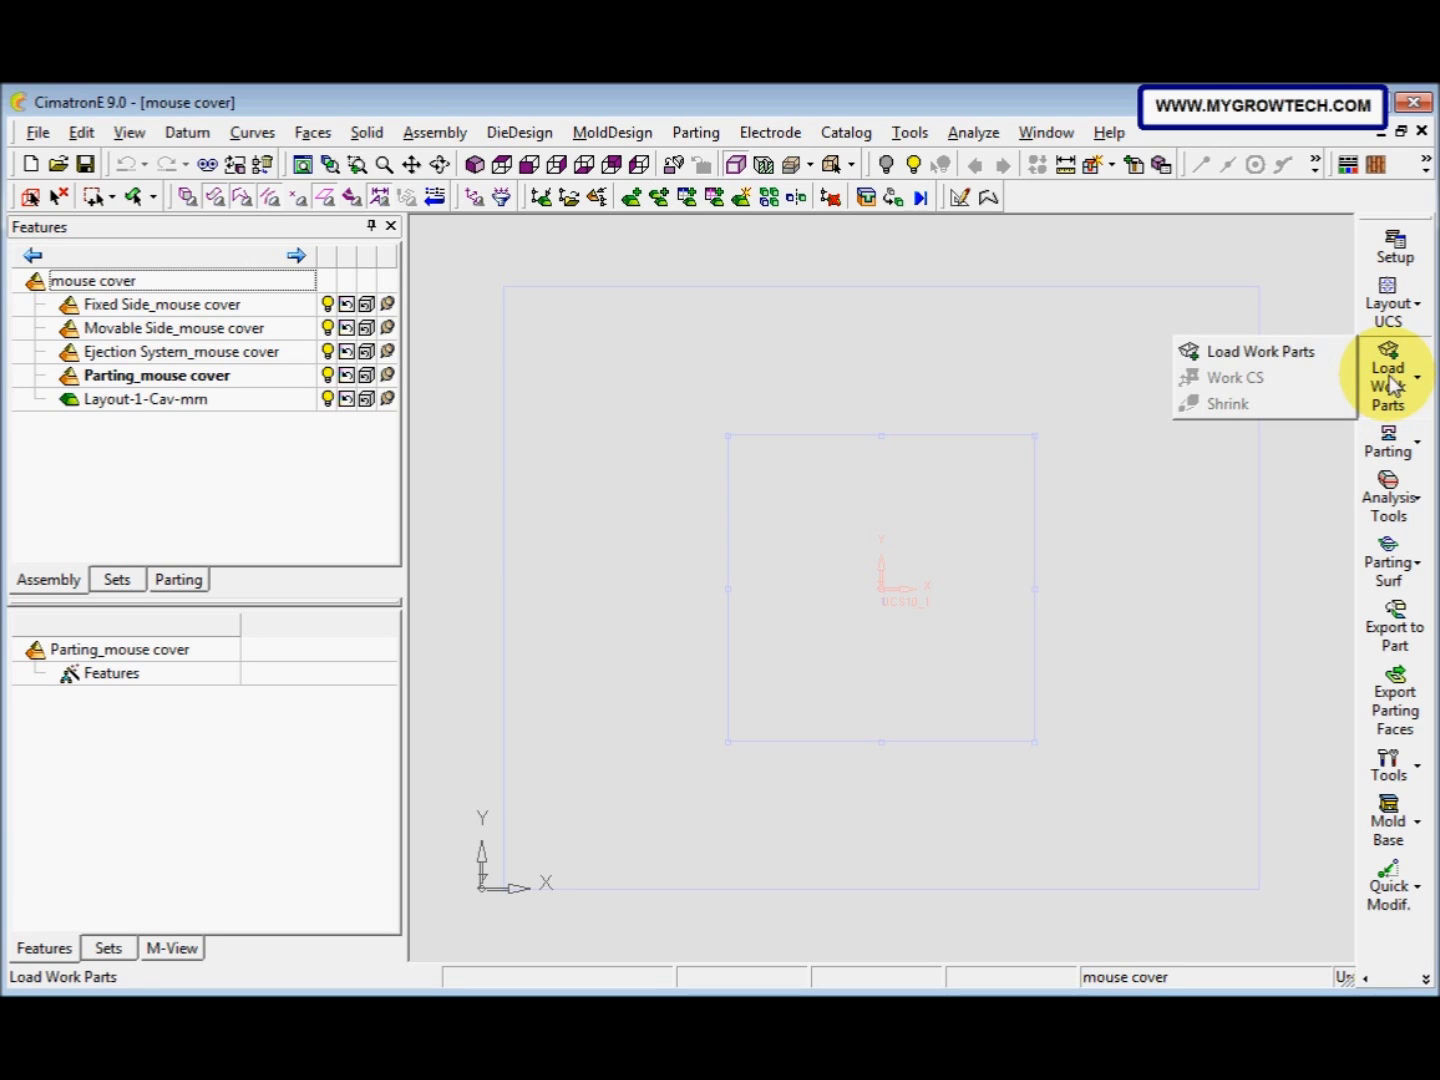
pyautogui.click(1305, 363)
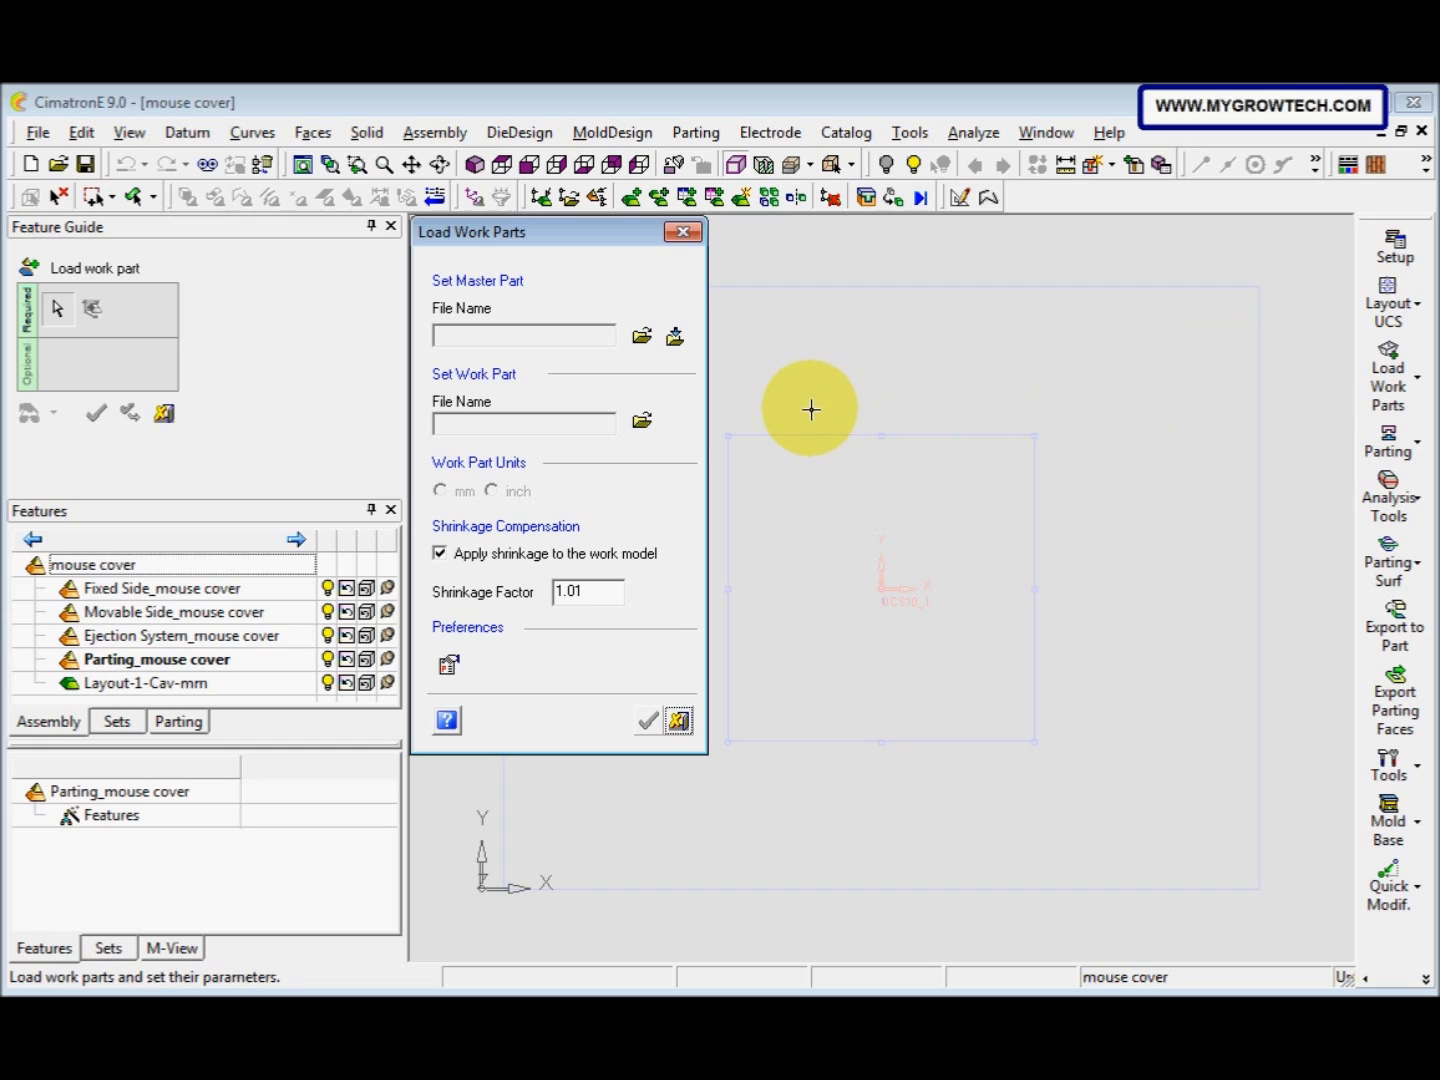
pyautogui.click(640, 337)
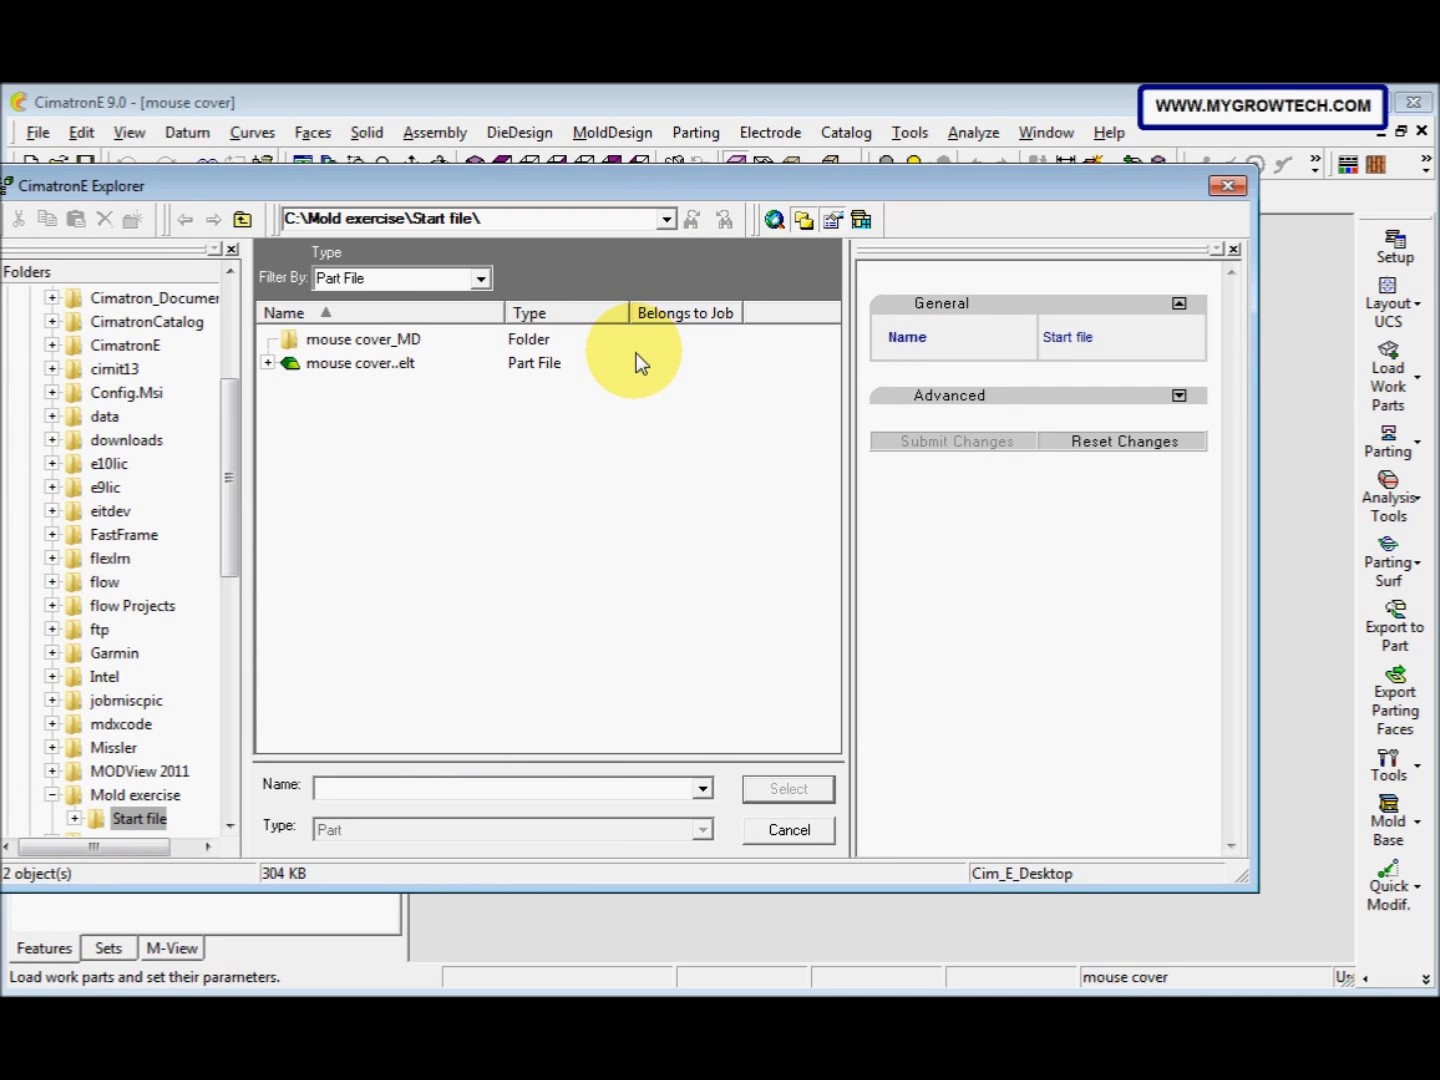
pyautogui.click(394, 366)
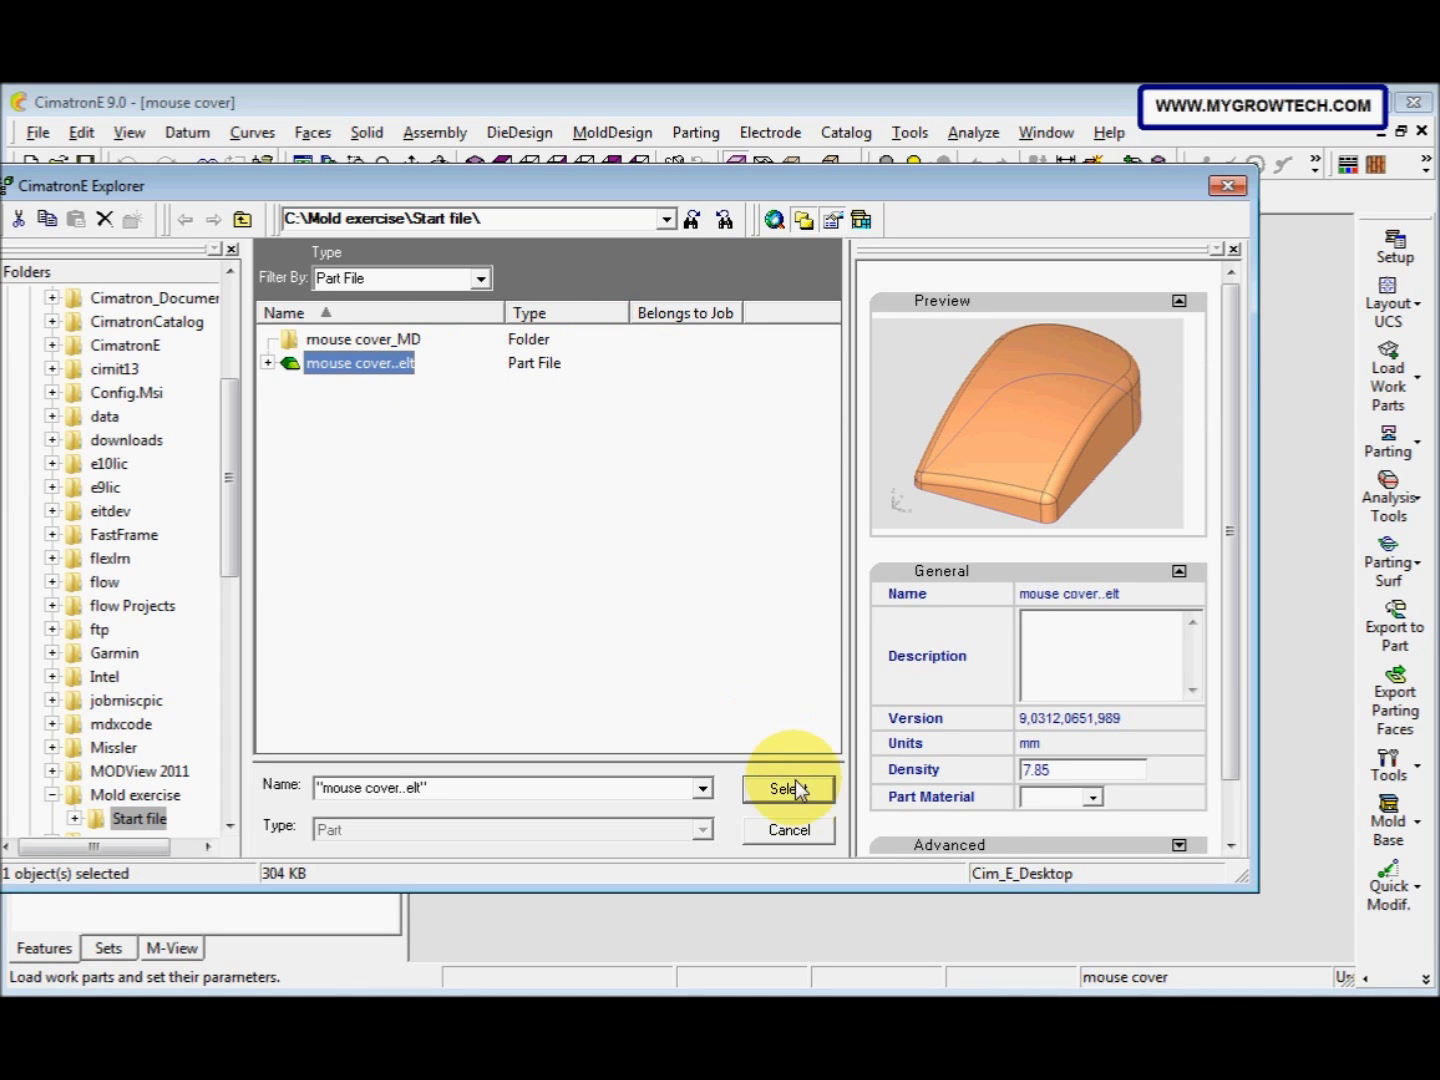
pyautogui.click(789, 789)
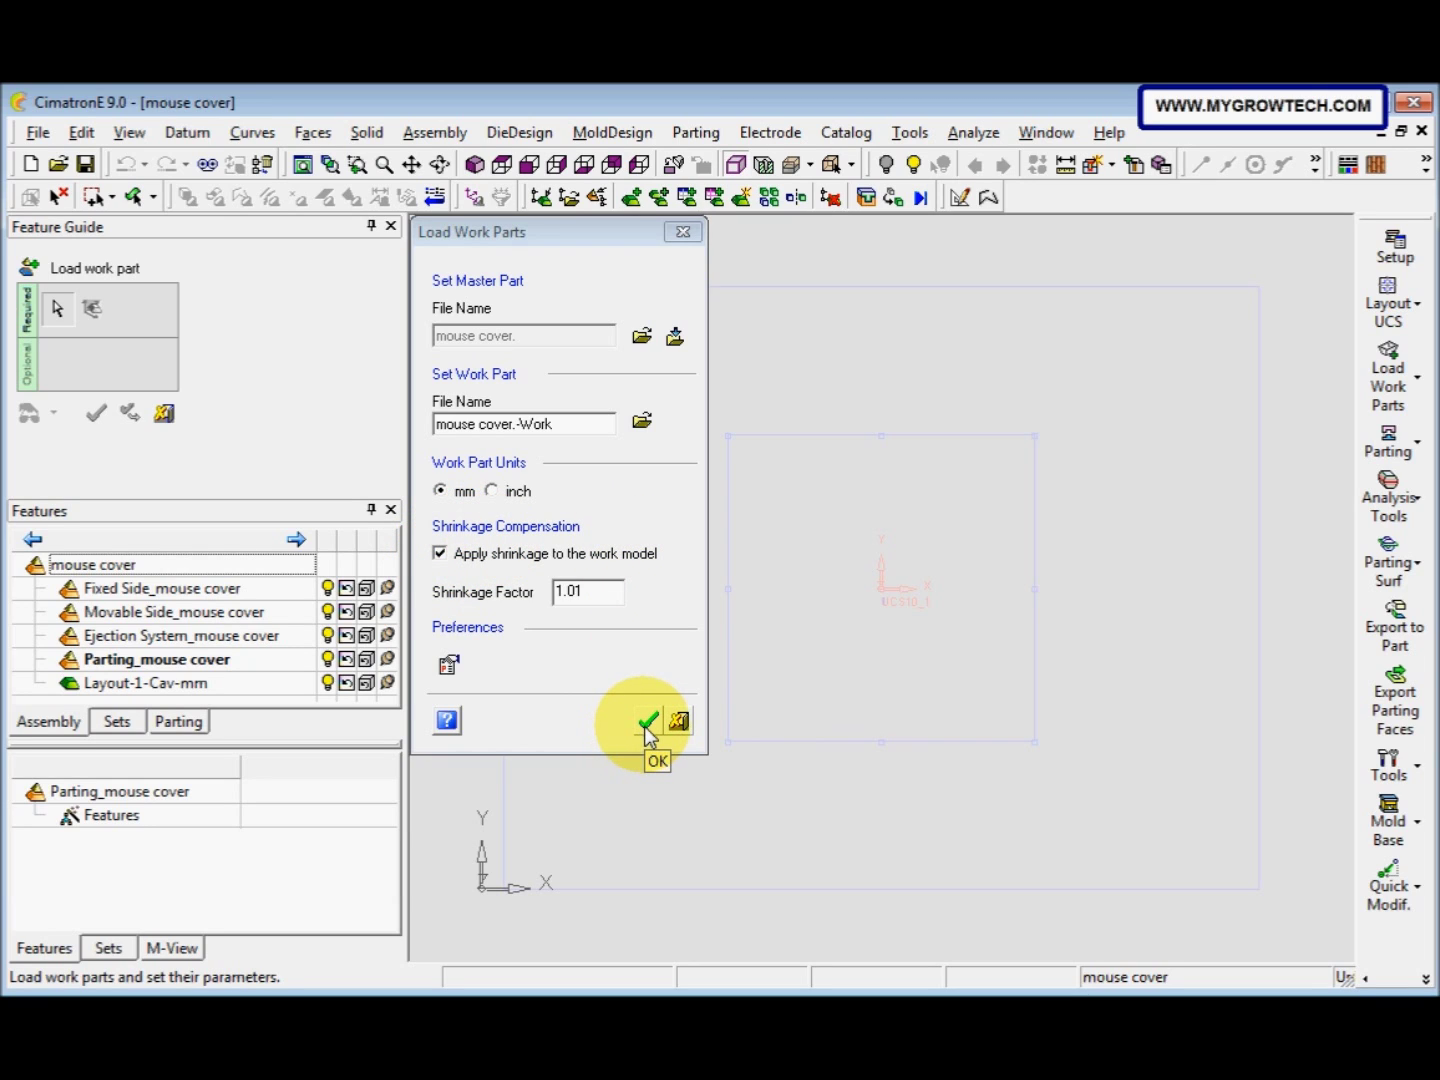
pyautogui.click(646, 723)
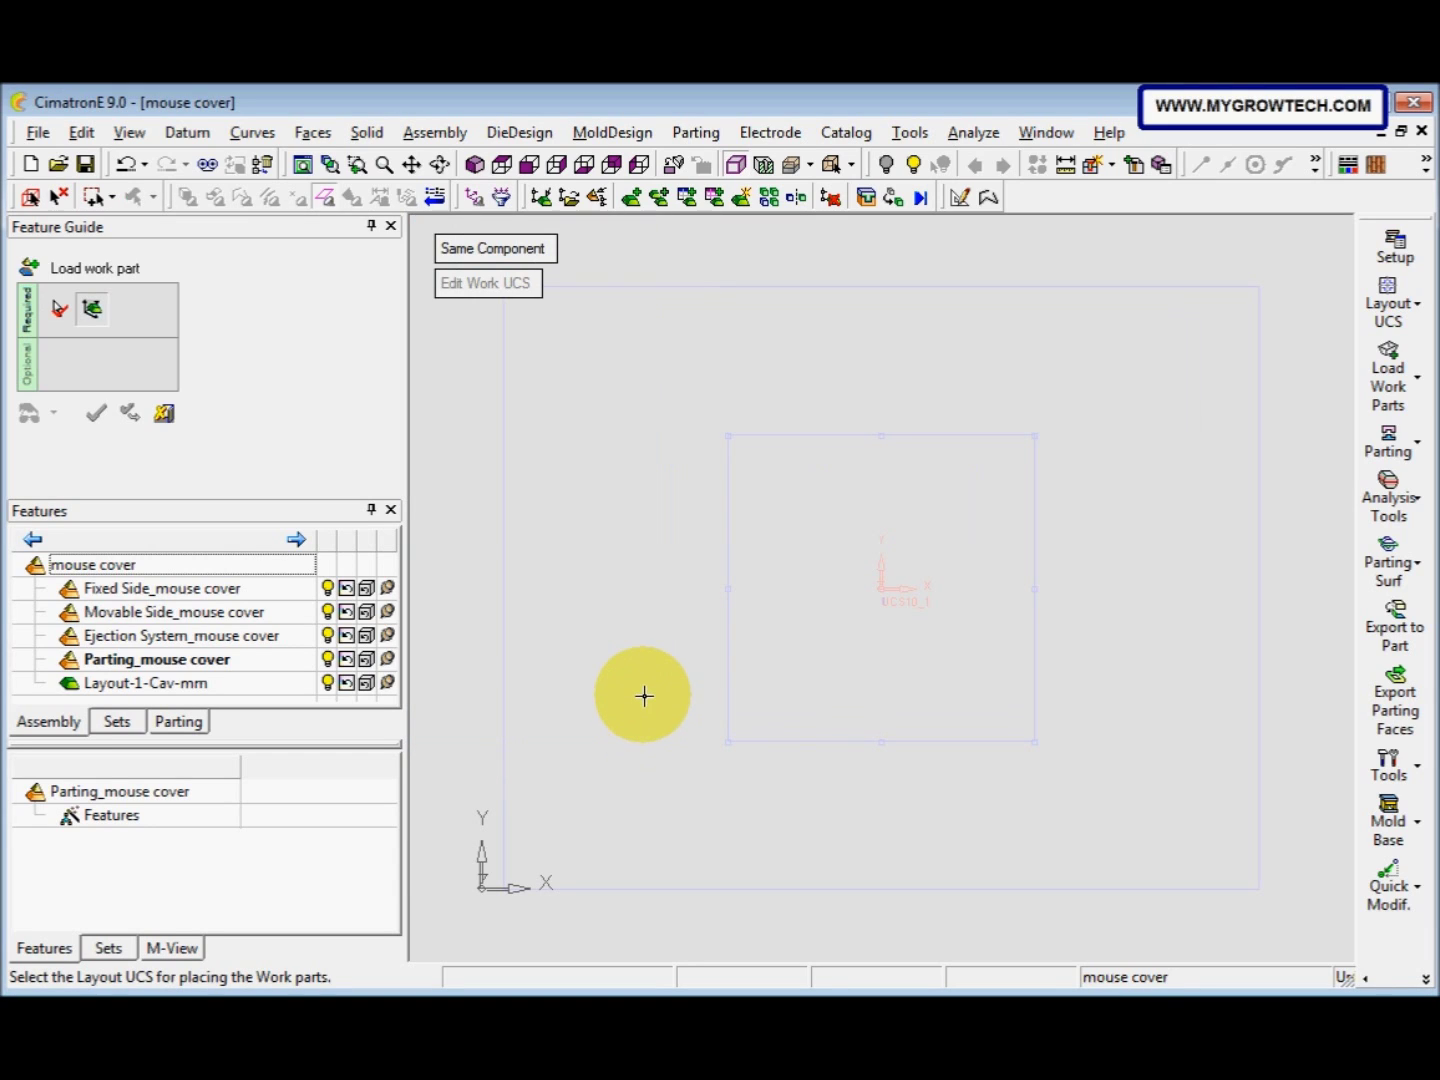
pyautogui.click(883, 589)
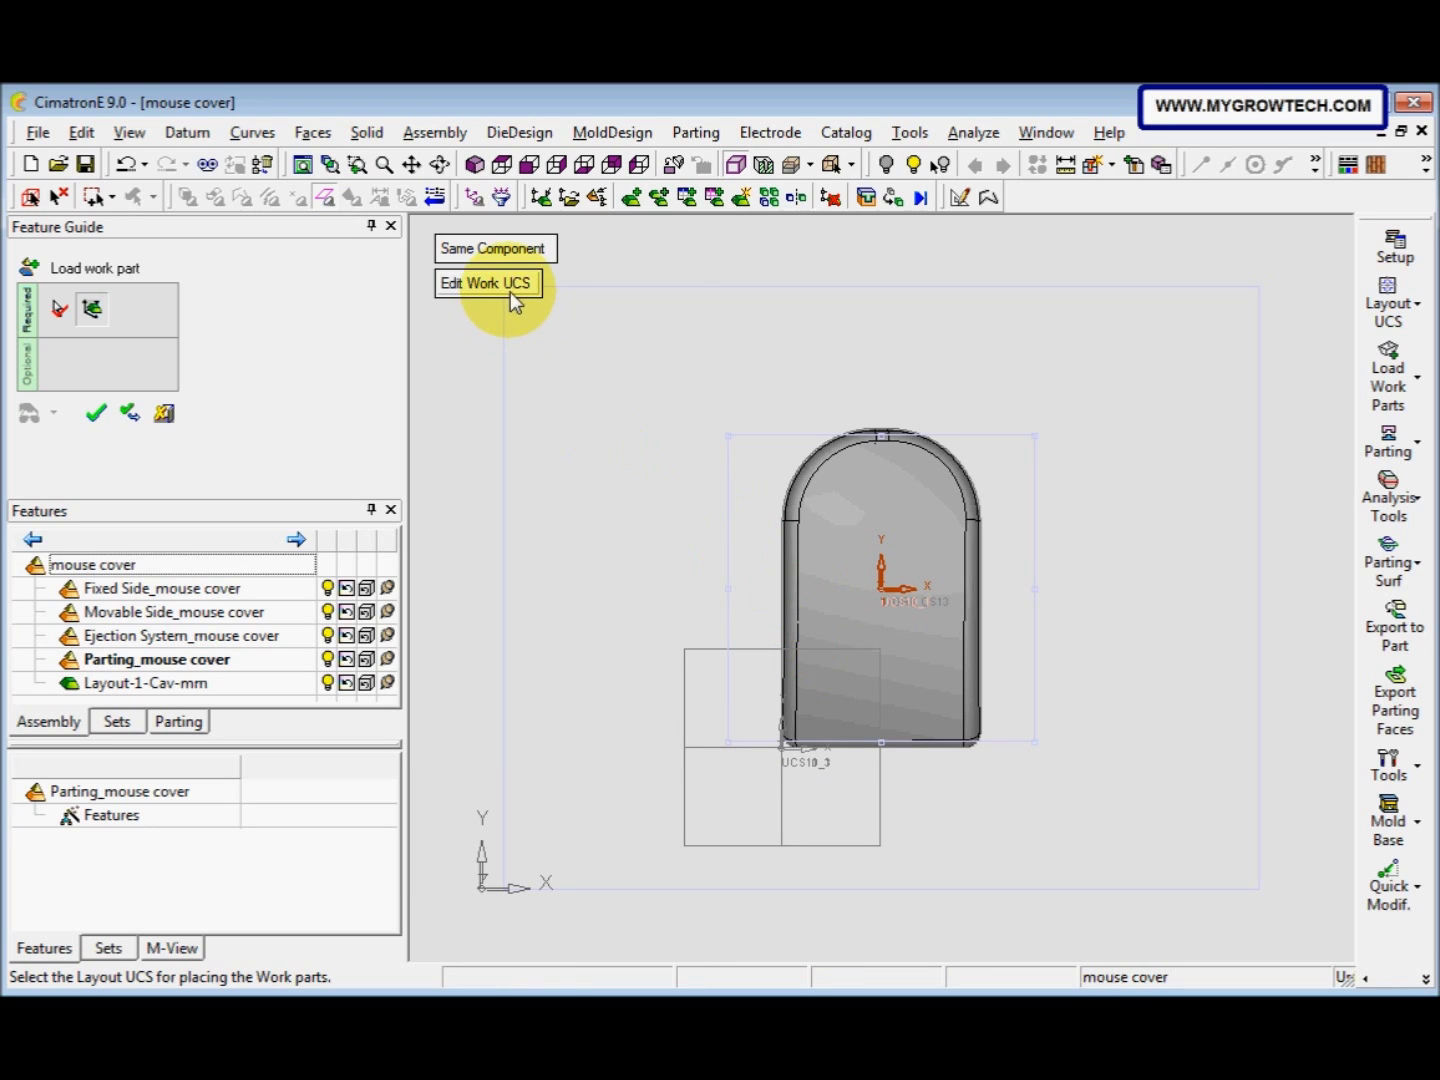
# Step: Show the work part as an isometric wireframe and complete its loading by entering Work UCS editing
pyautogui.click(476, 166)
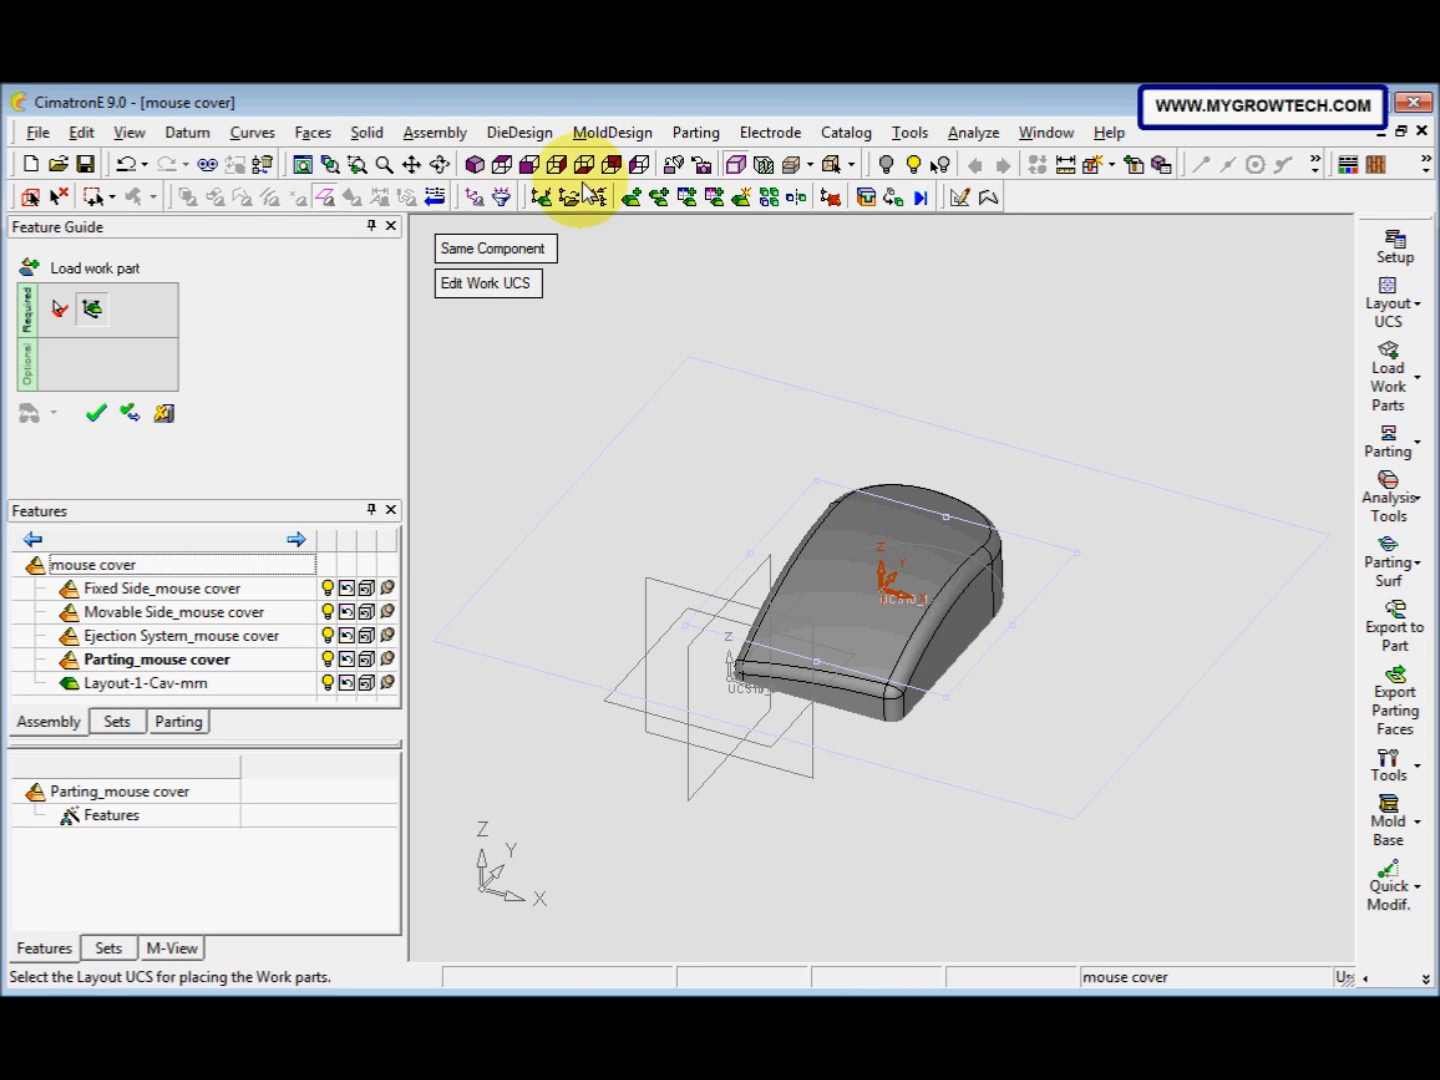
pyautogui.click(789, 167)
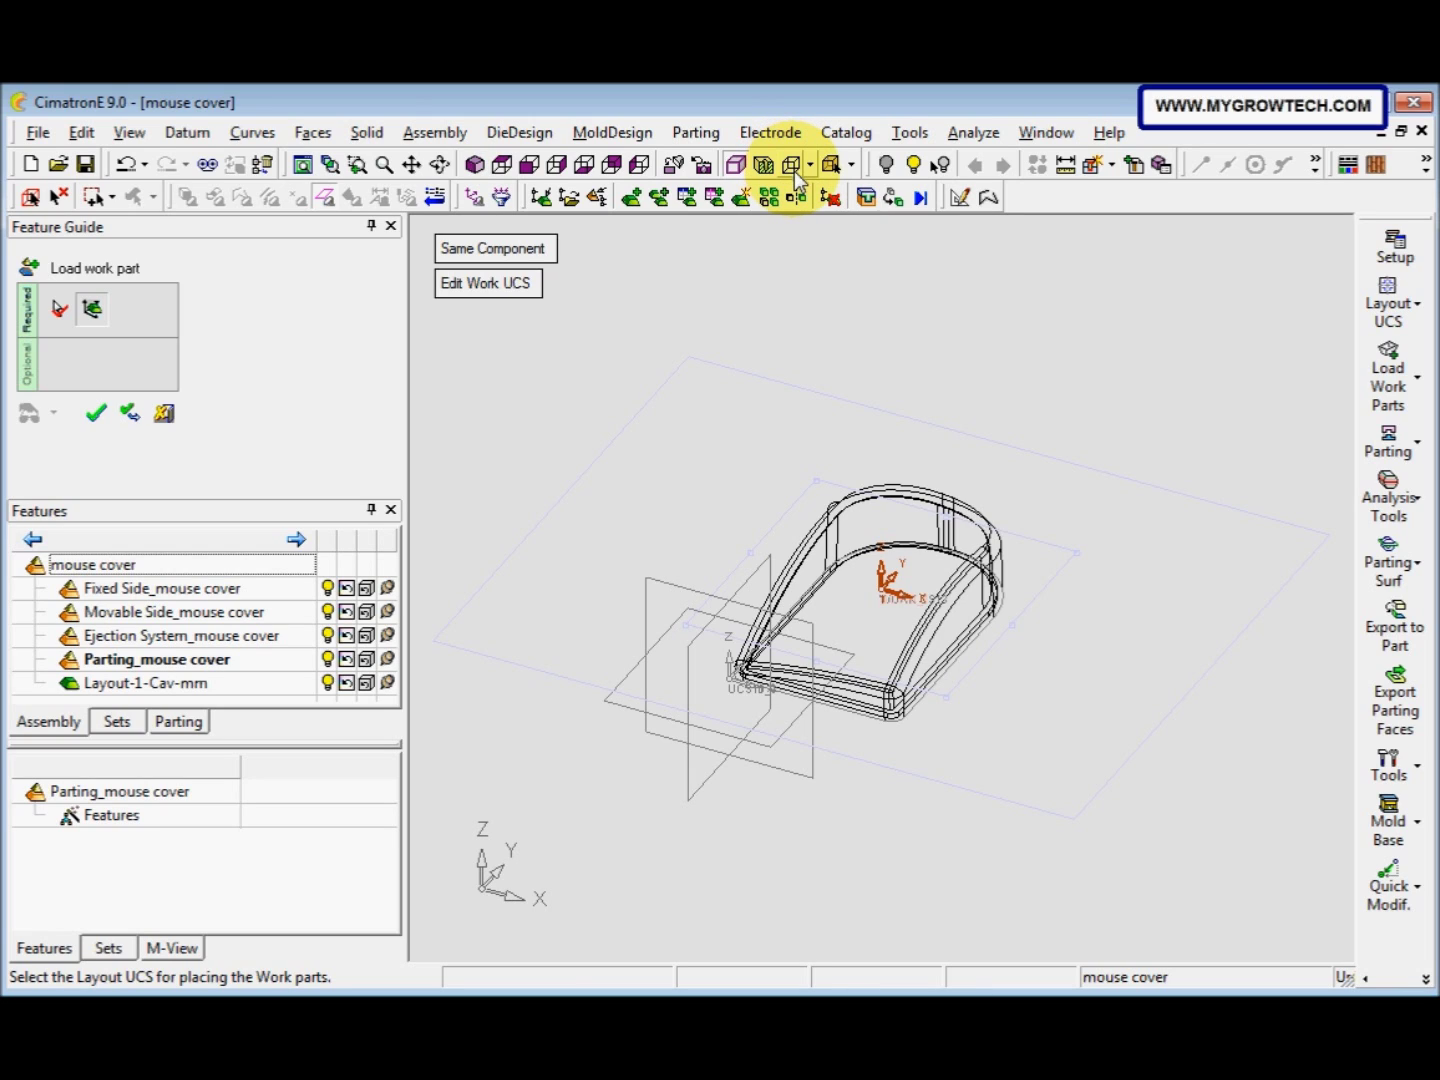
pyautogui.click(506, 283)
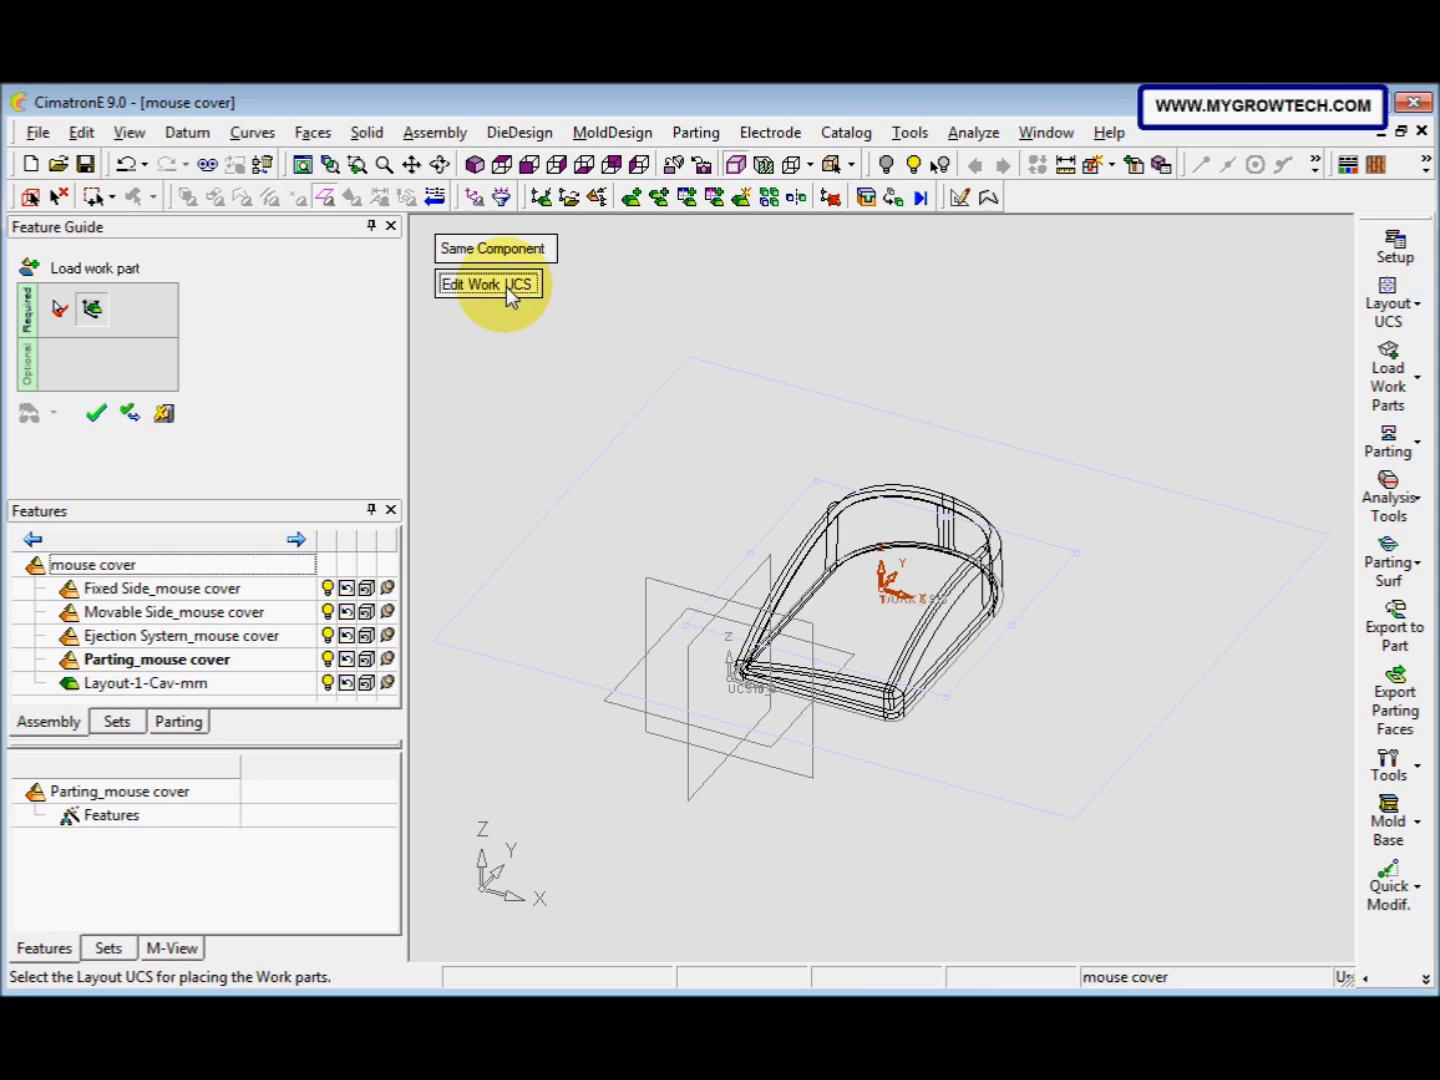
pyautogui.click(585, 604)
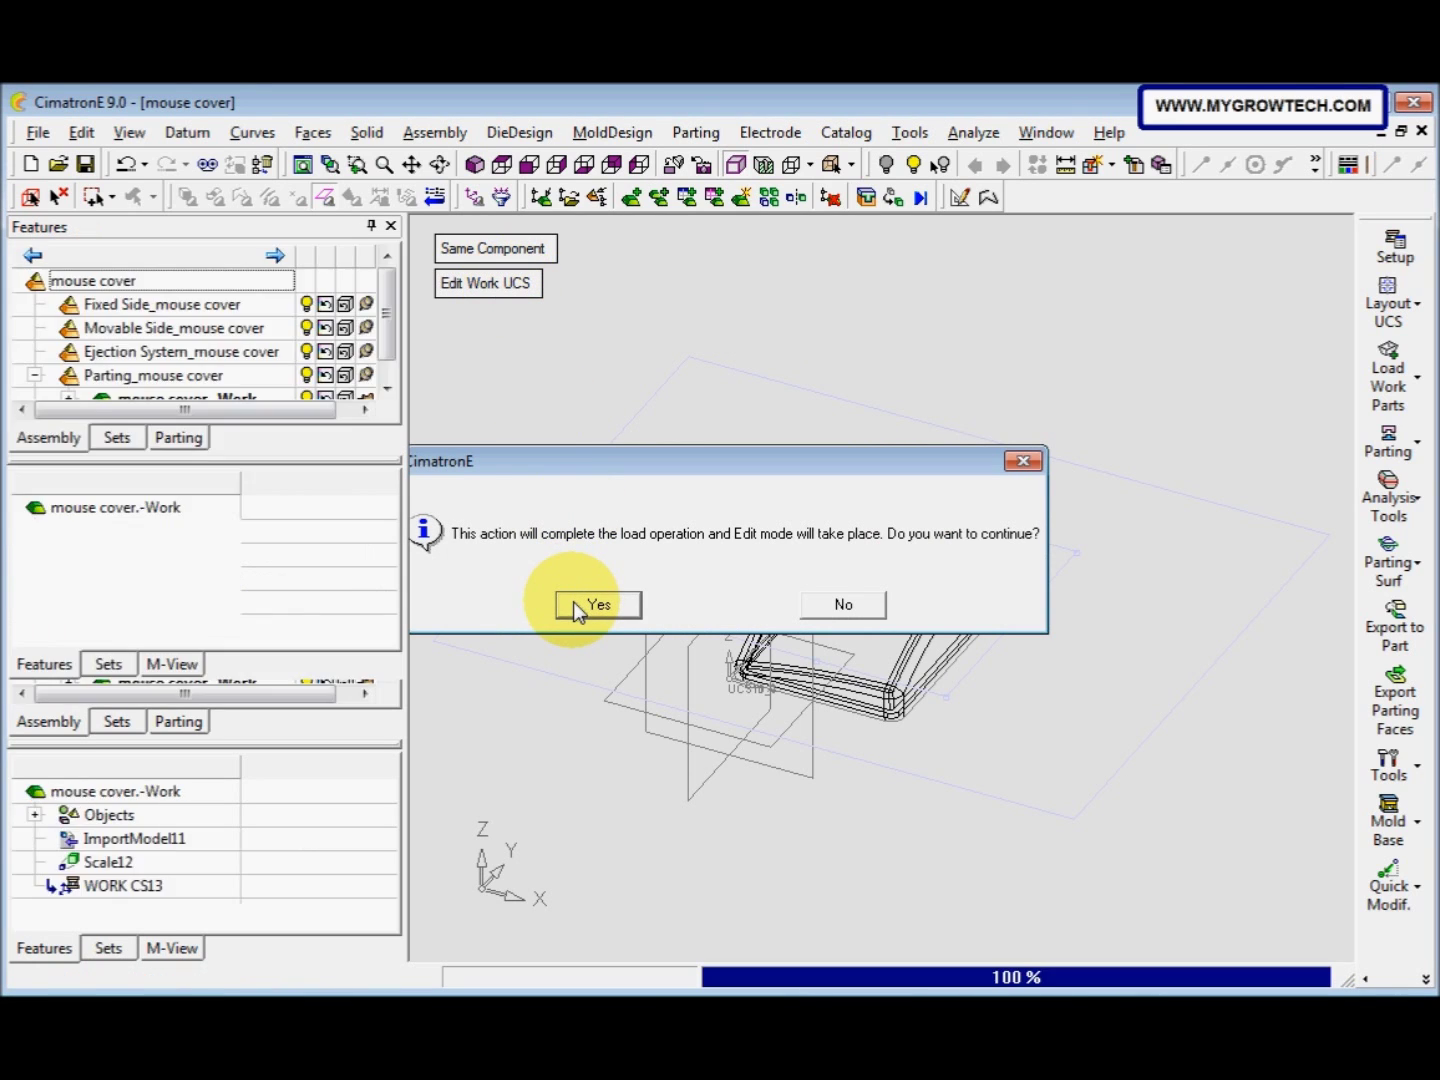
# Step: Place the work UCS origin at the centre of the bounding box's bottom face and finish loading the work part
pyautogui.click(800, 607)
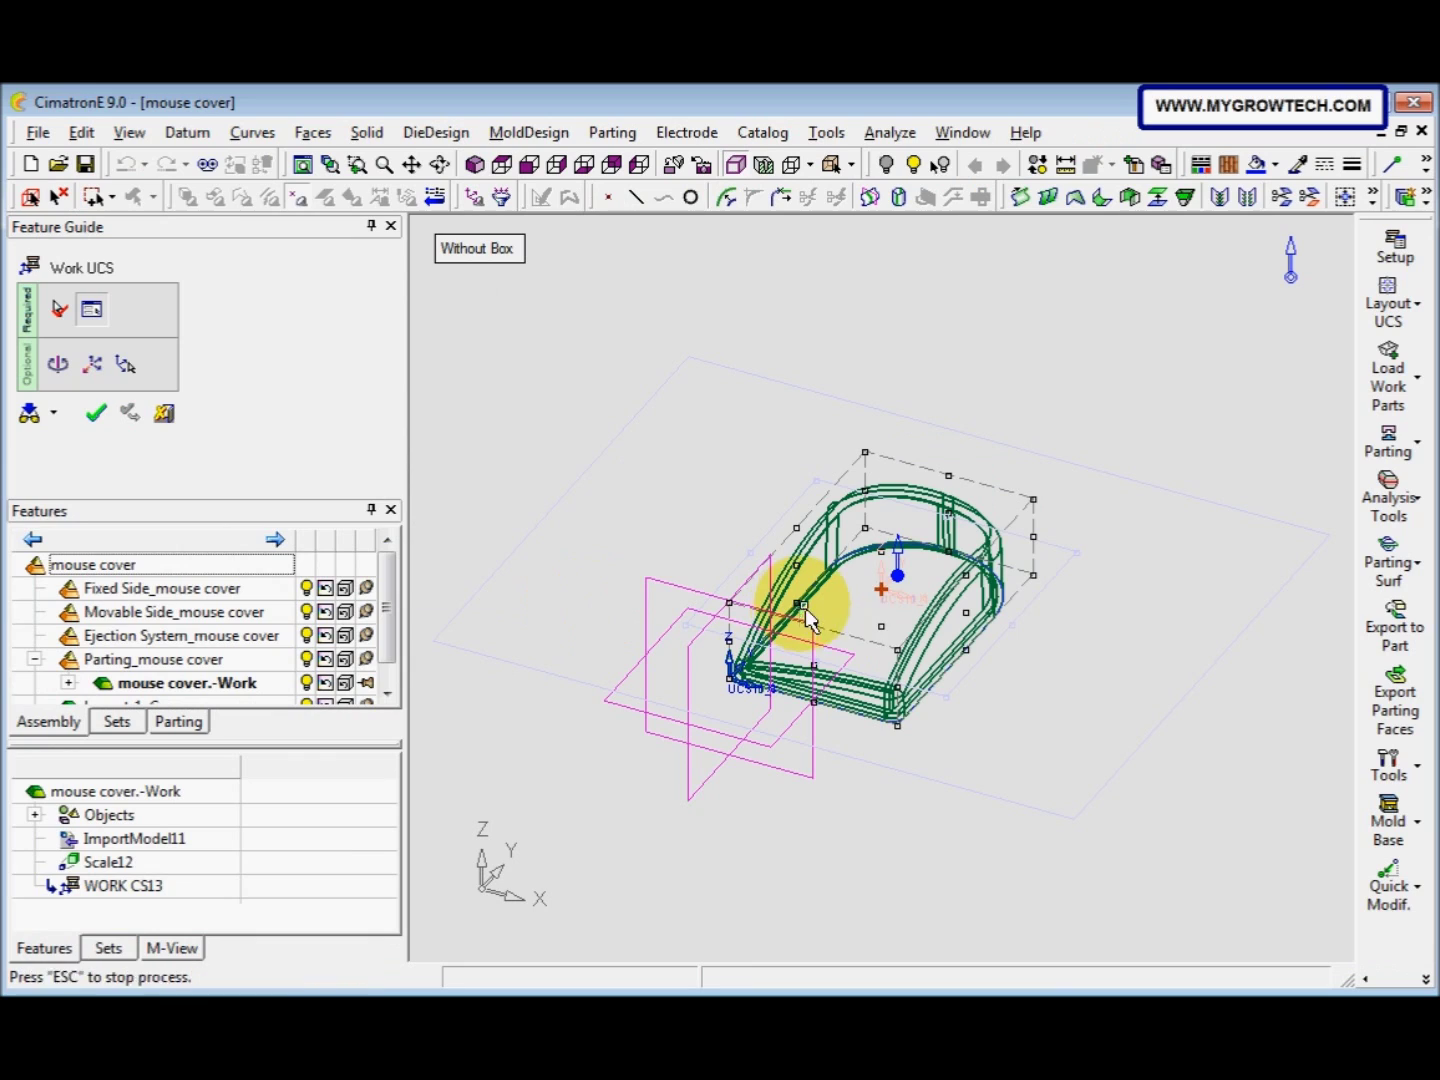
pyautogui.click(881, 628)
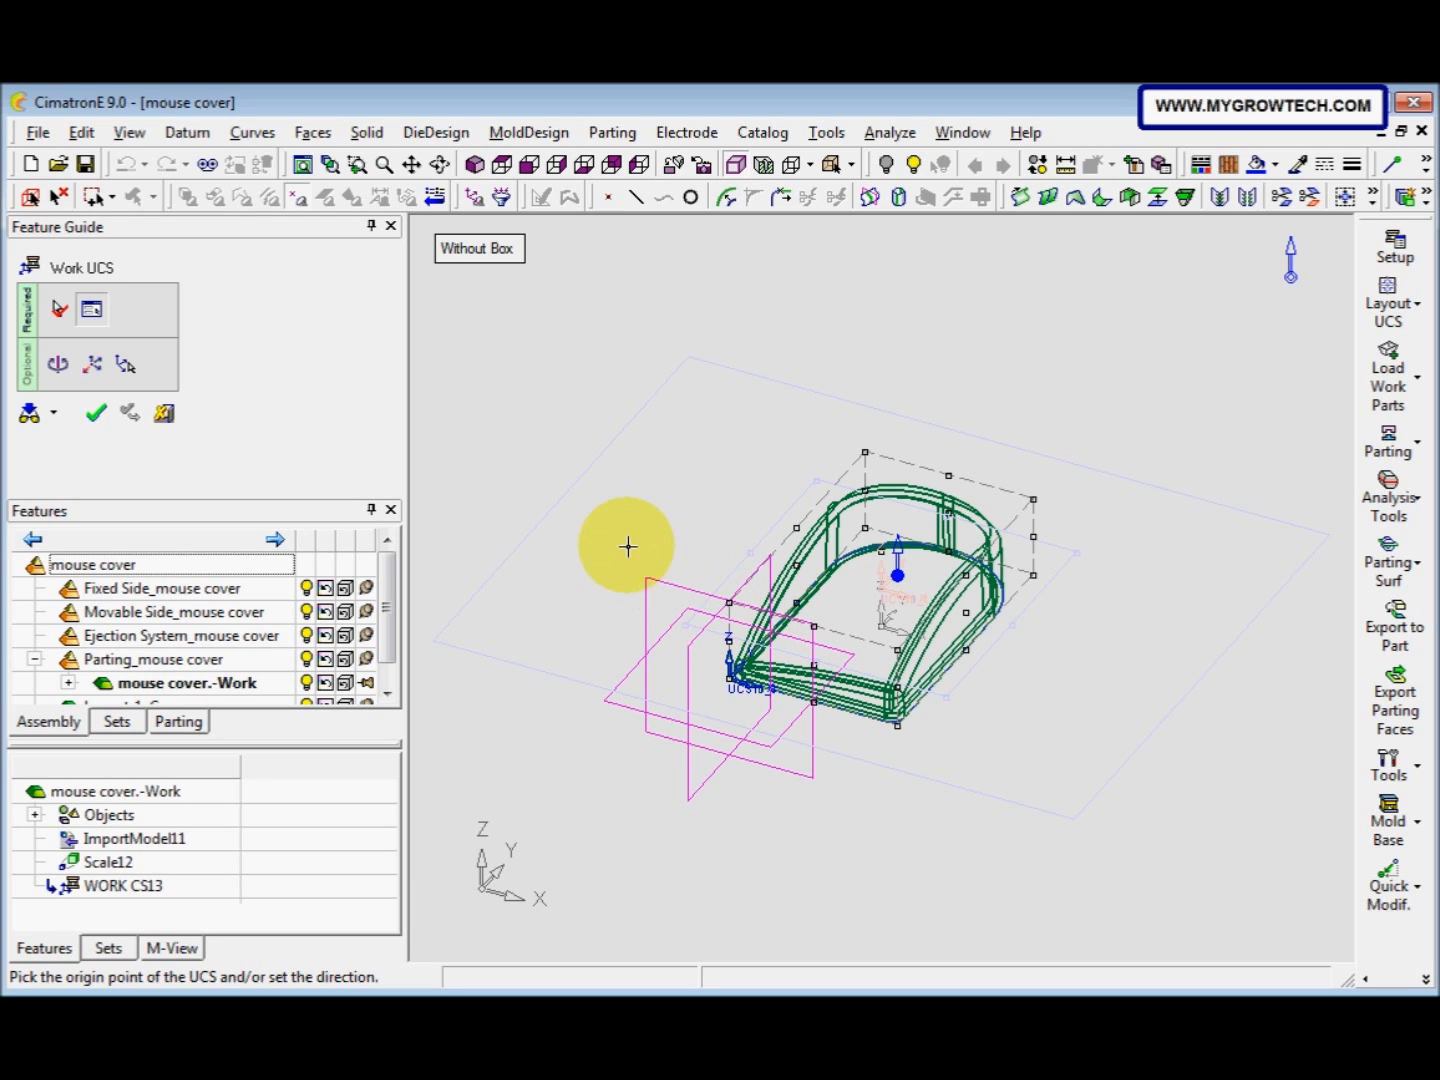
pyautogui.click(97, 413)
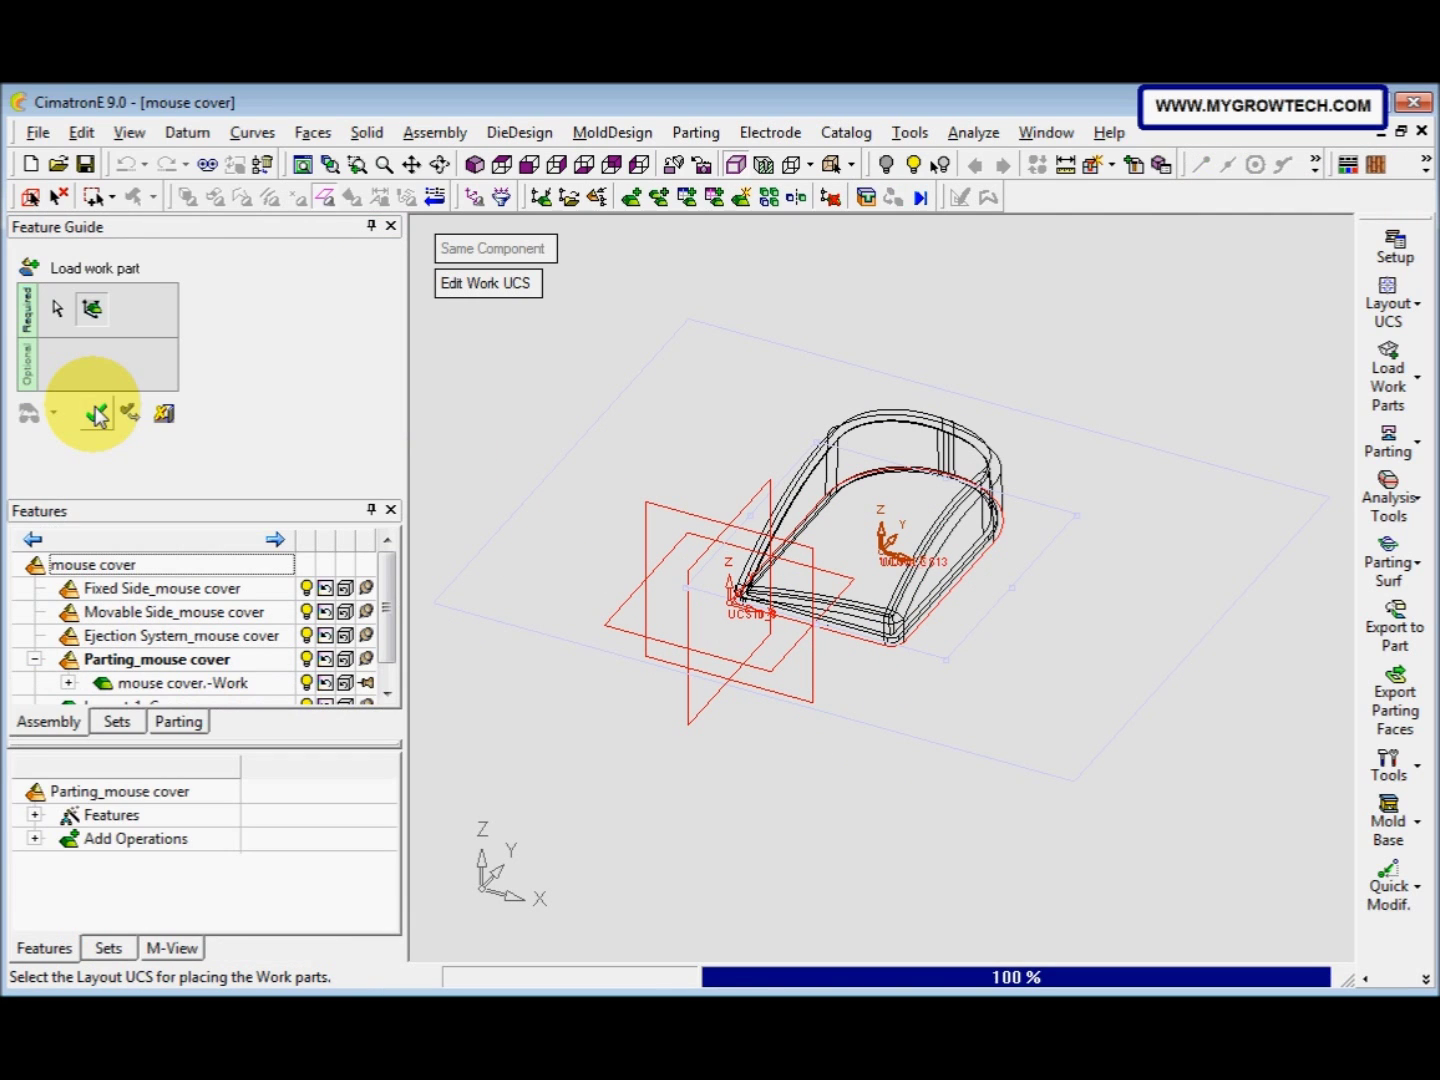
pyautogui.click(97, 413)
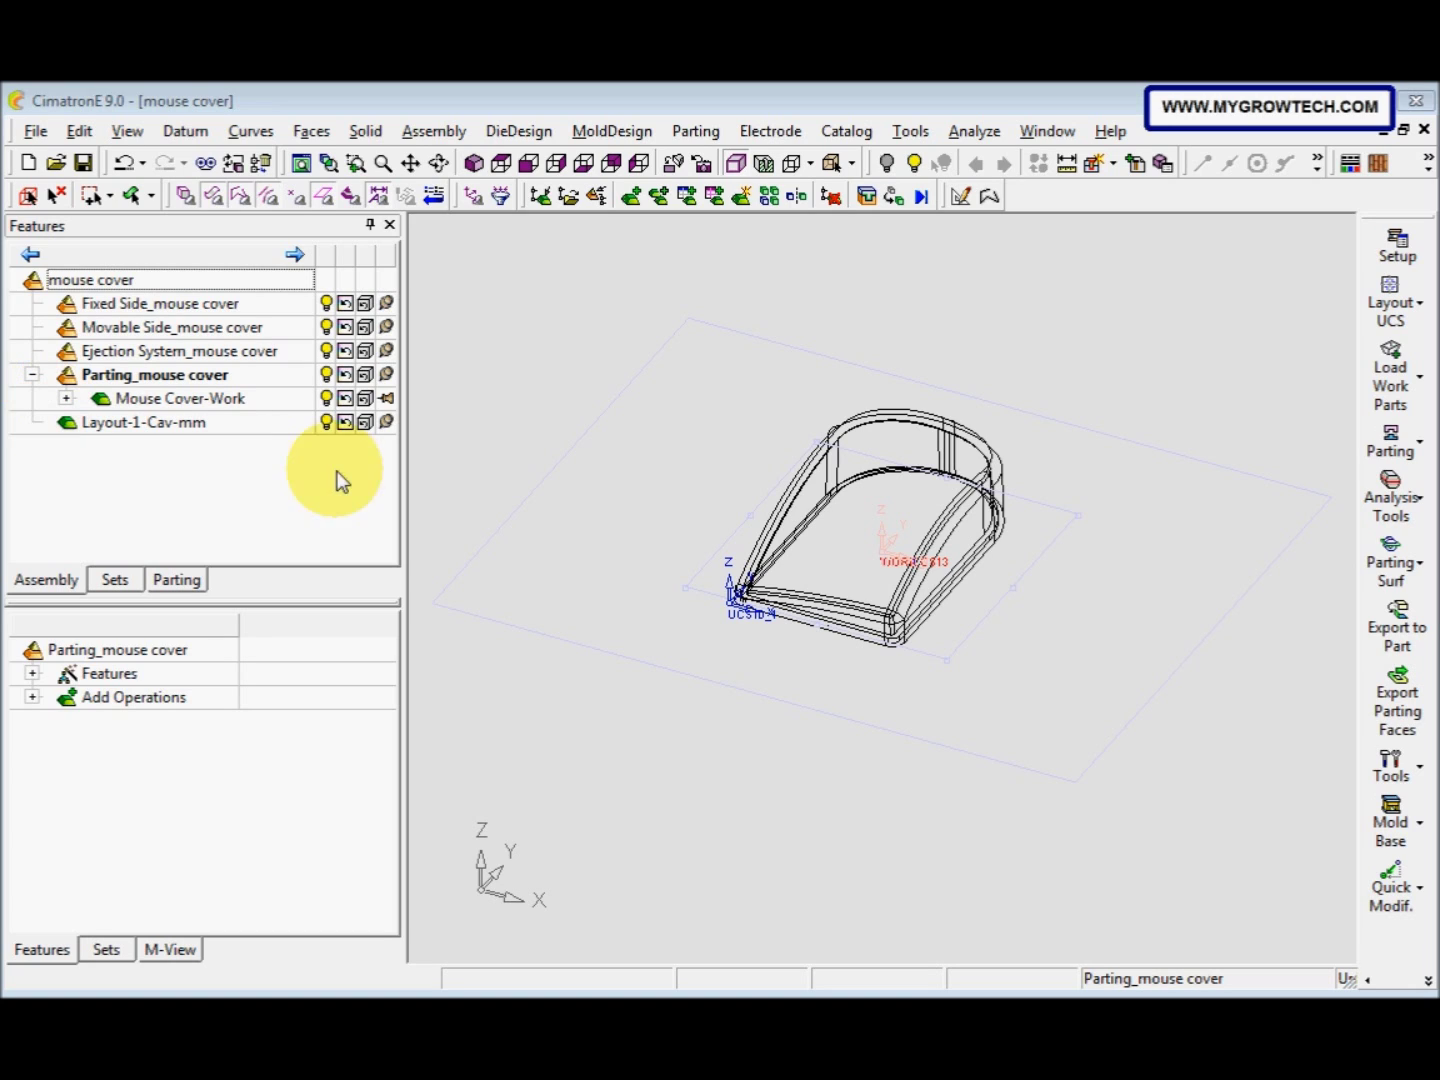
# Step: Display the mouse cover shaded with Layout-1-Cav-mm hidden, and bring up the assembly's parting tree
pyautogui.click(789, 165)
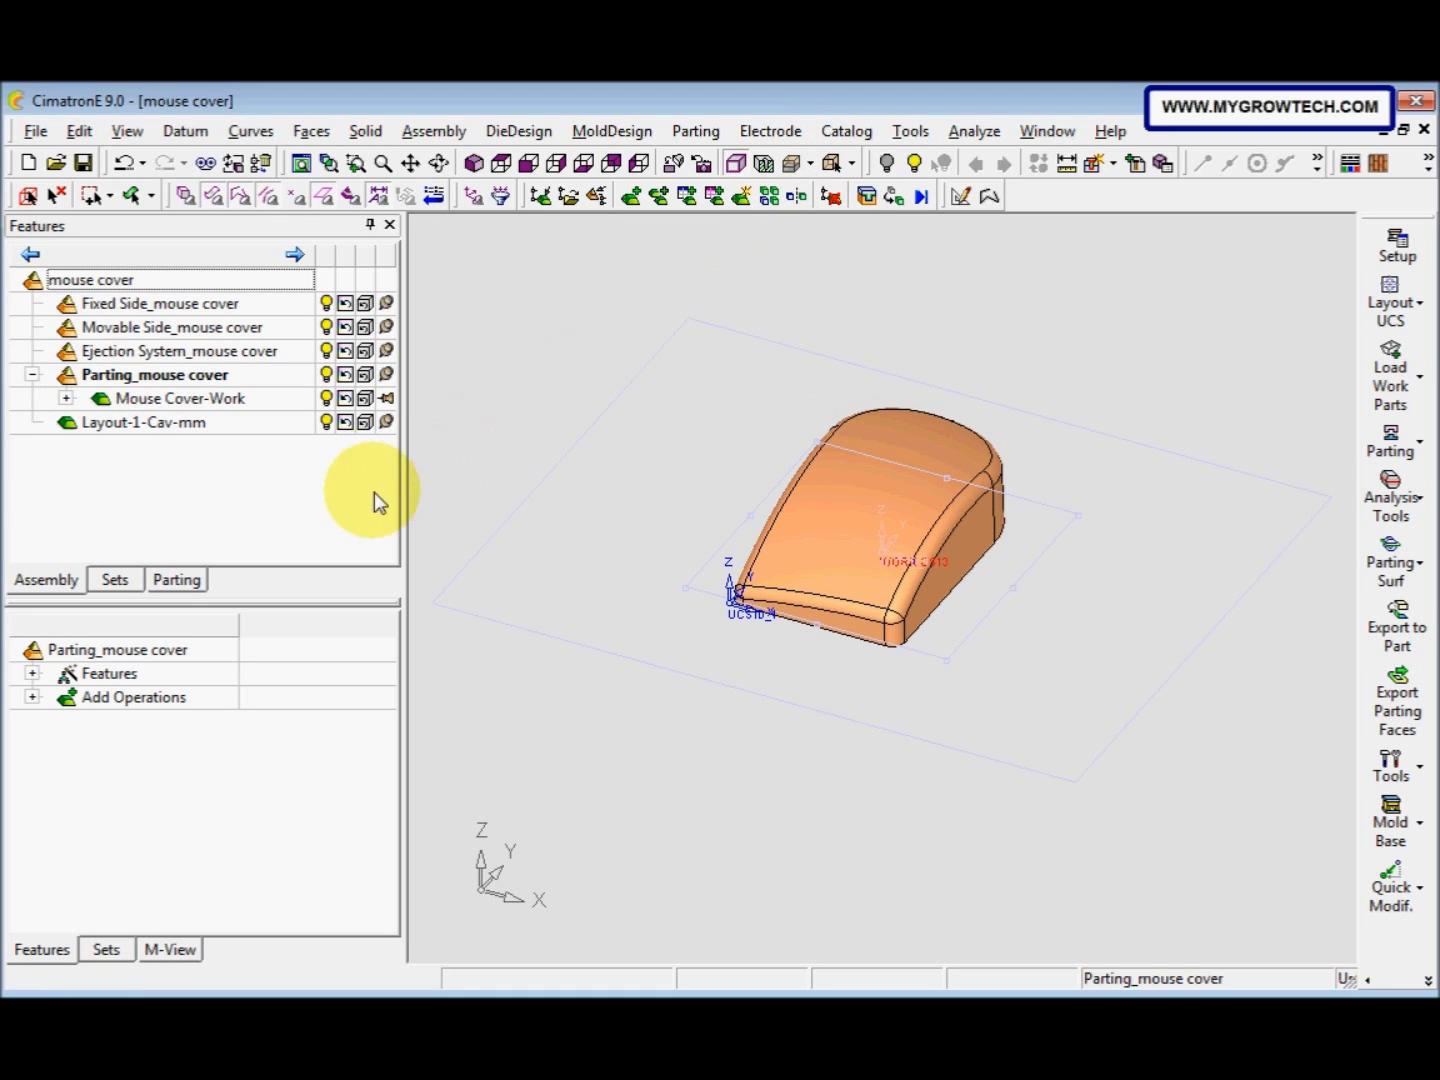
pyautogui.click(329, 422)
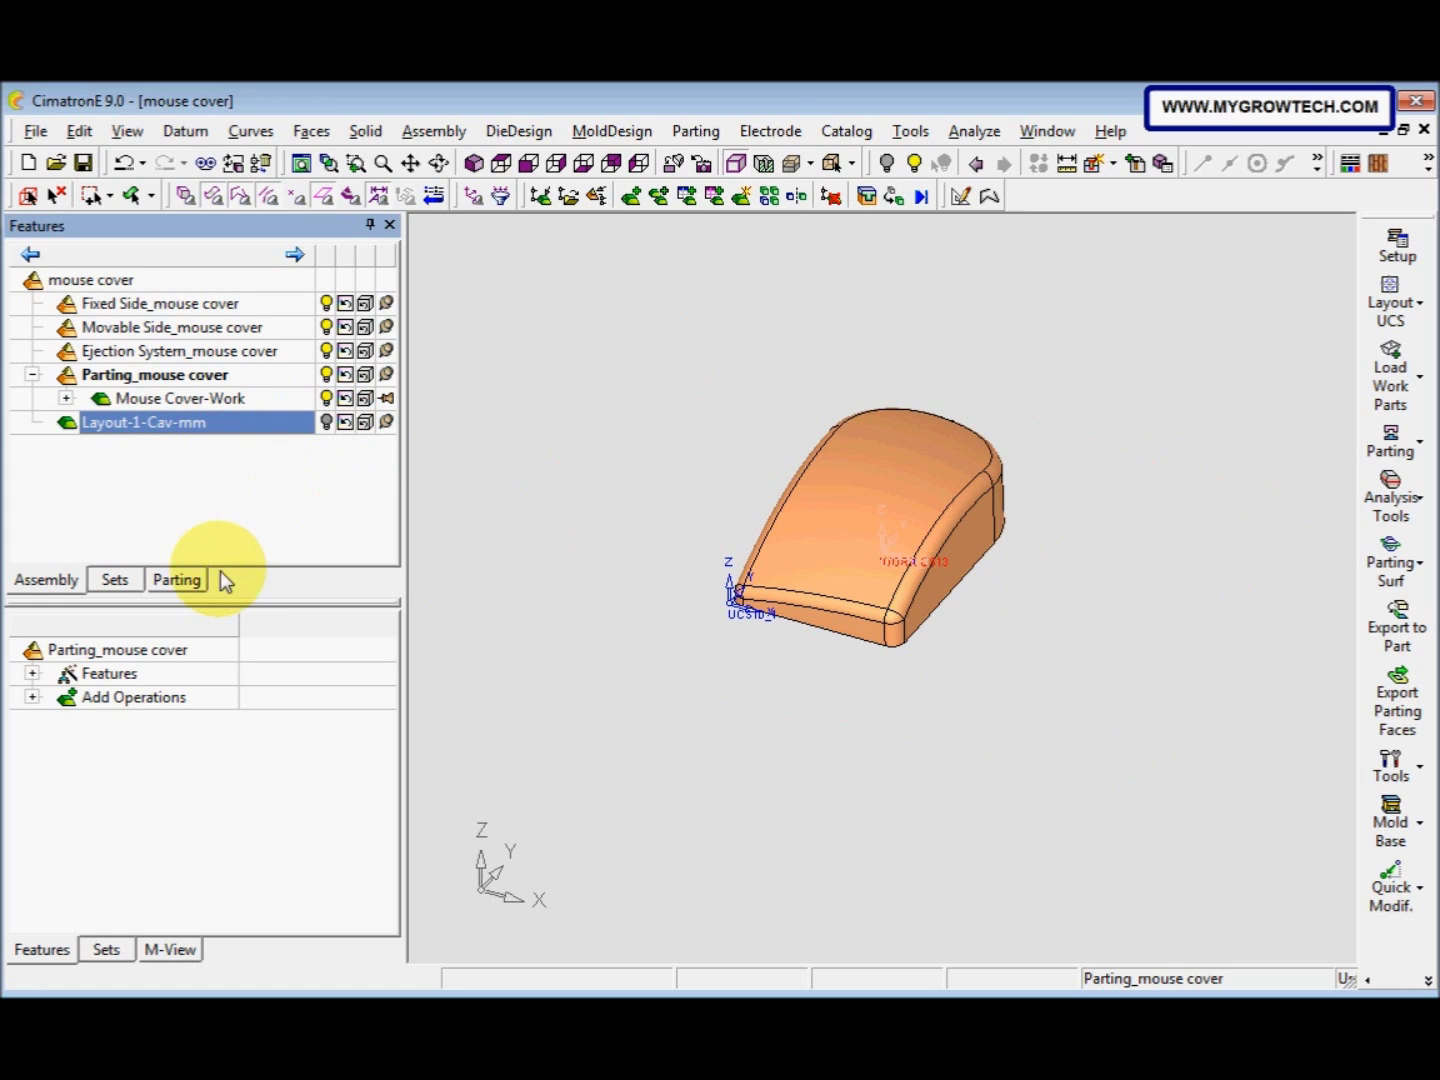
pyautogui.click(197, 588)
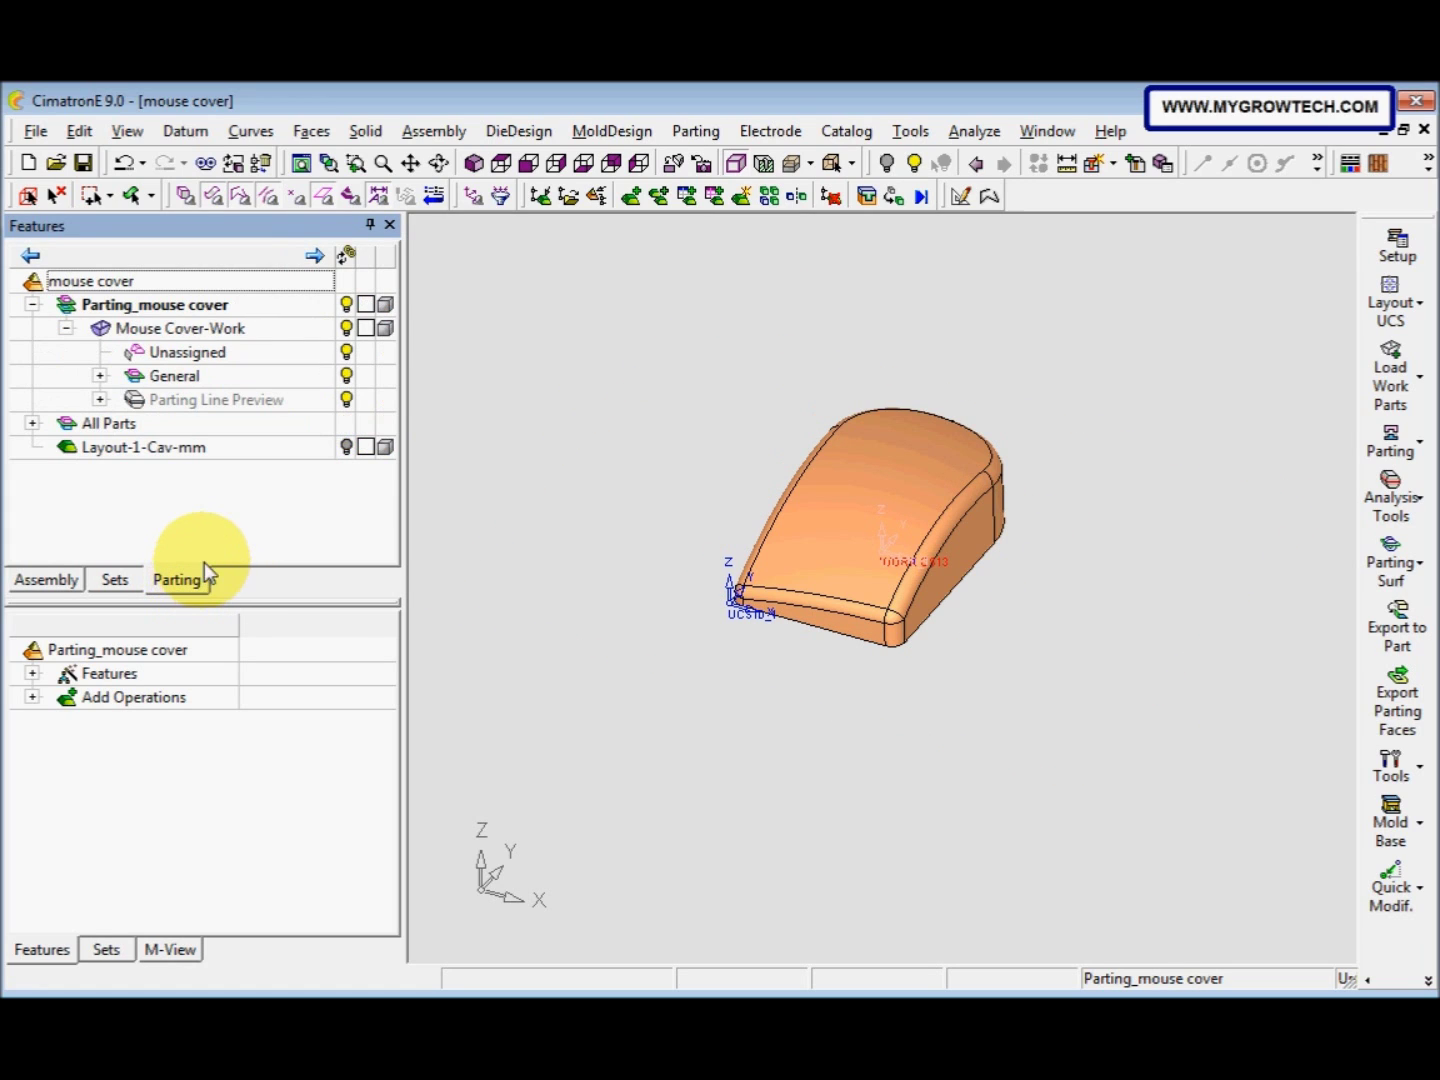